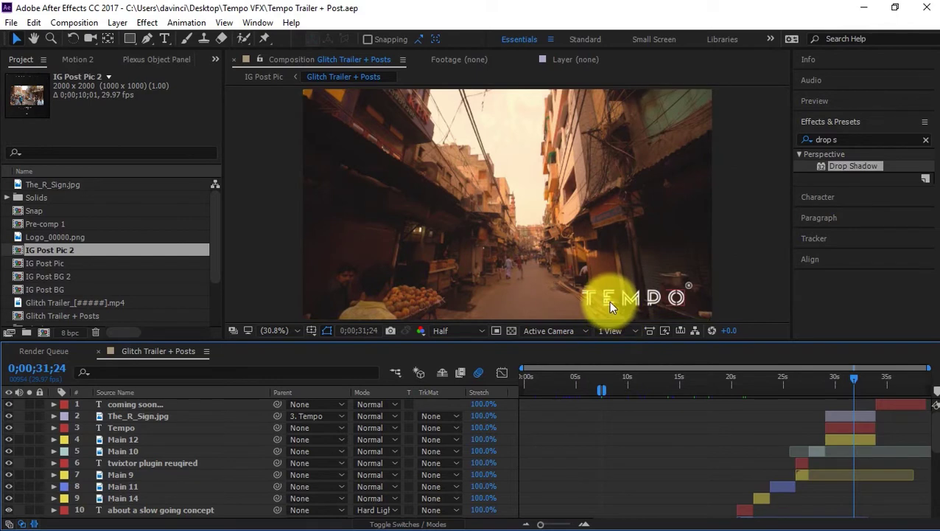
Step: Close the Tempo Trailer + Post project to start from an empty one
{"action": "left_click", "coordinate": [670, 309]}
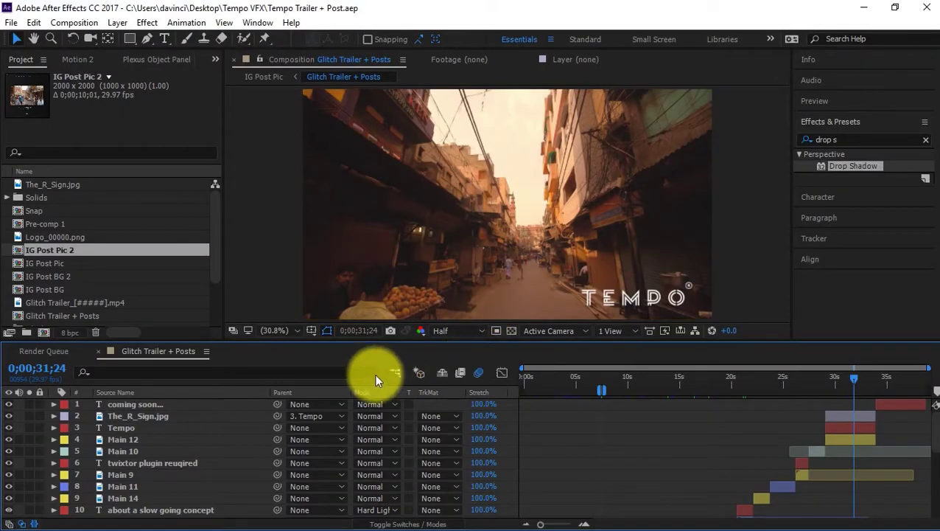
{"action": "left_click", "coordinate": [11, 22]}
{"action": "left_click", "coordinate": [56, 134]}
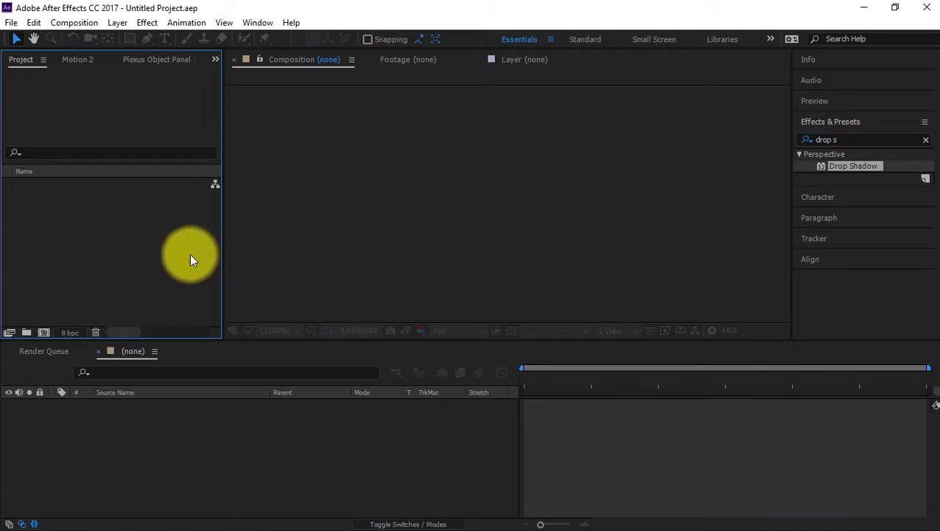
Step: Import the footage file 170609_B_DelhiJamaMasjid_075.mp4 from the Assets' folder into the project
{"action": "double_click", "coordinate": [140, 254]}
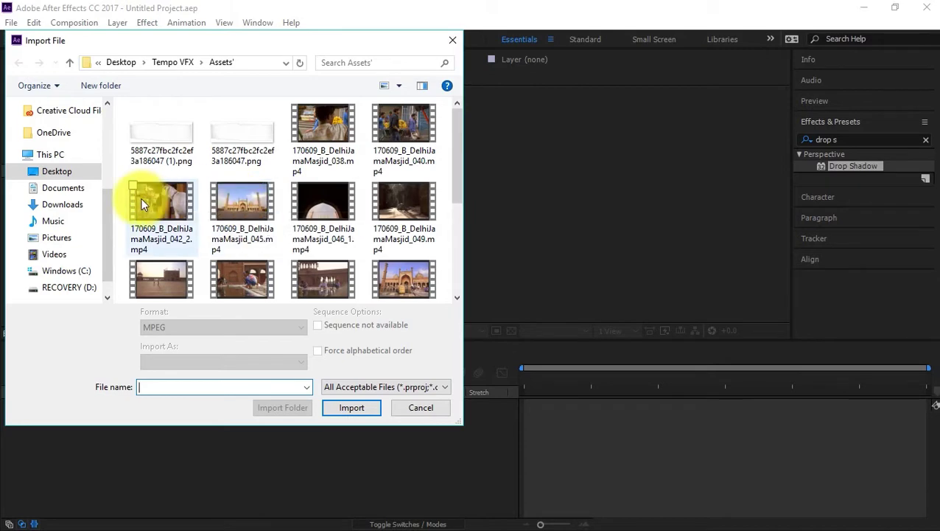
{"action": "scroll", "coordinate": [162, 206], "scroll_direction": "down", "scroll_amount": 5}
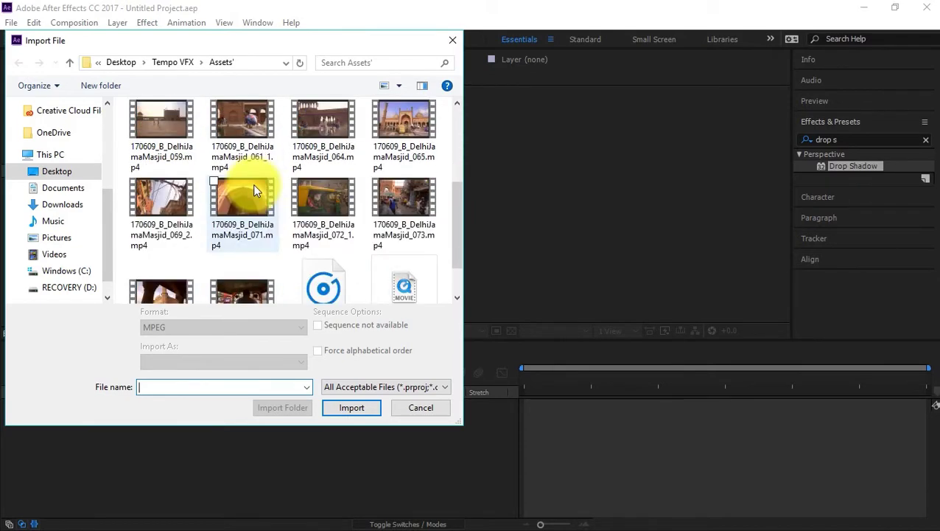
{"action": "scroll", "coordinate": [253, 183], "scroll_direction": "up", "scroll_amount": 3}
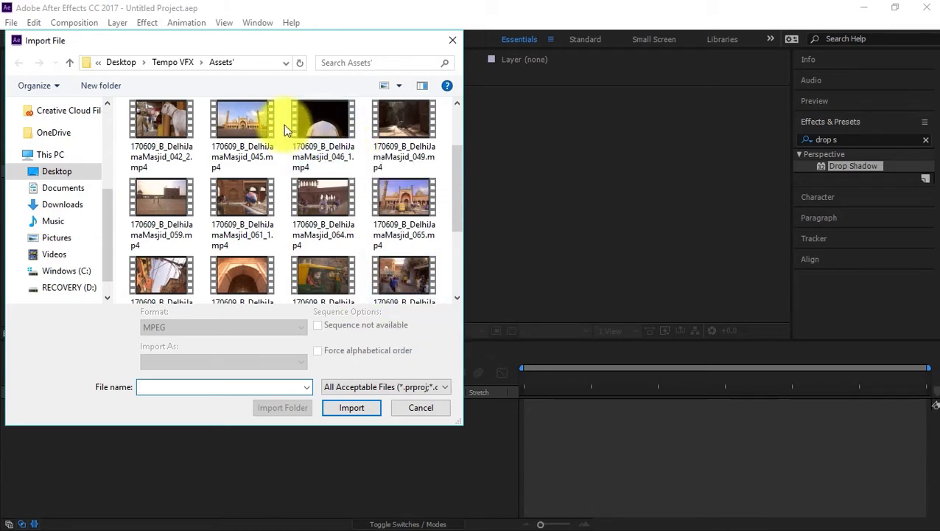
{"action": "scroll", "coordinate": [257, 244], "scroll_direction": "down", "scroll_amount": 1}
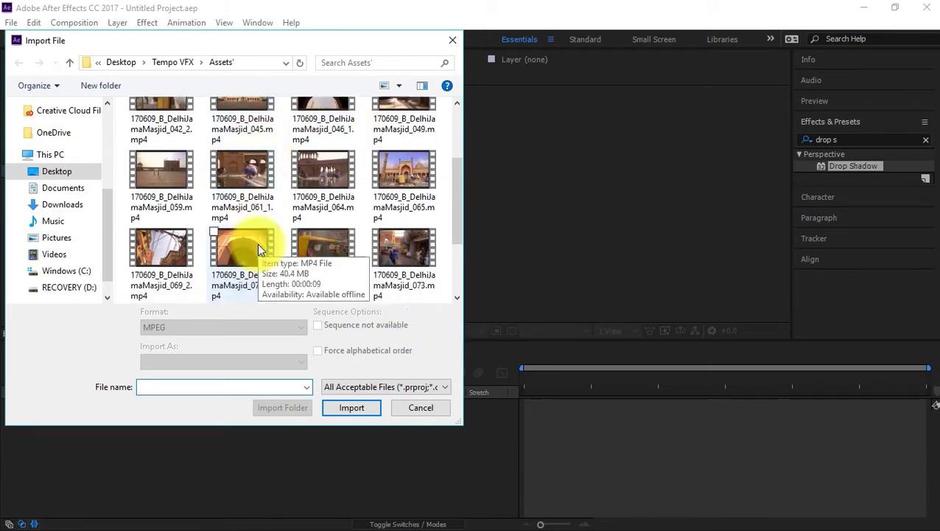
{"action": "scroll", "coordinate": [257, 244], "scroll_direction": "down", "scroll_amount": 3}
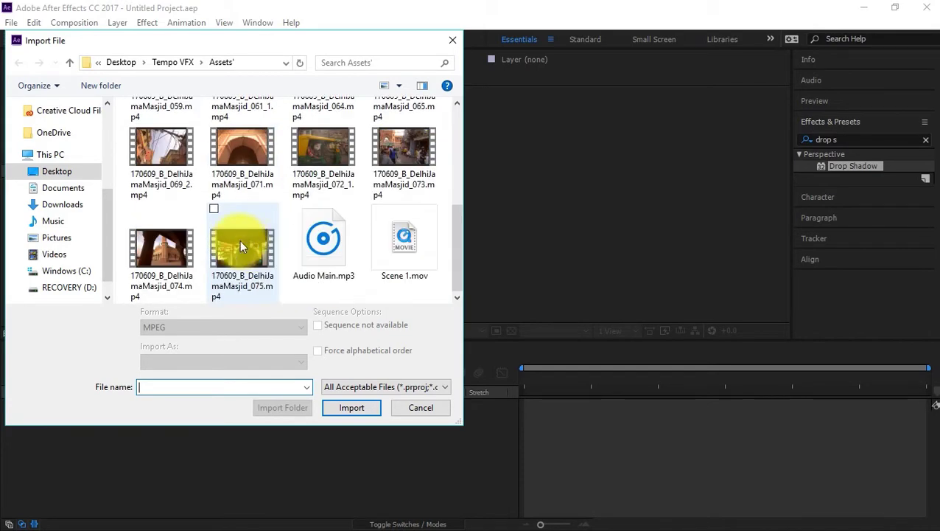
{"action": "double_click", "coordinate": [241, 243]}
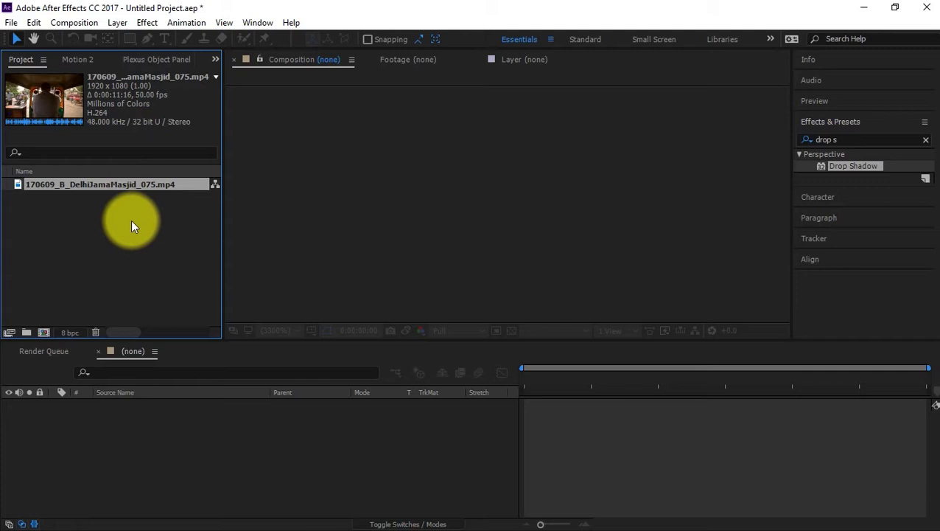
Step: Create a composition from the imported rickshaw clip and scrub through its footage
{"action": "left_click", "coordinate": [84, 185]}
{"action": "left_click_drag", "start_coordinate": [84, 185], "coordinate": [47, 330]}
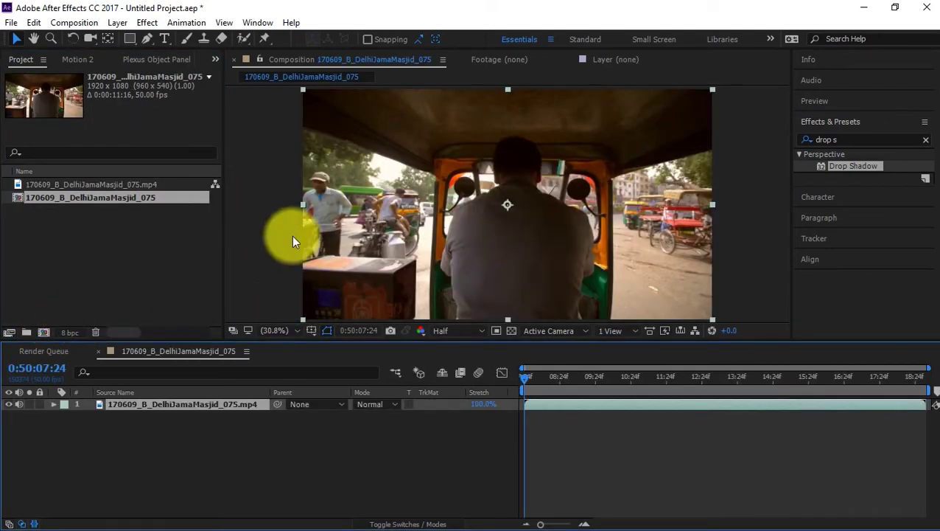
{"action": "left_click_drag", "start_coordinate": [550, 375], "coordinate": [754, 384]}
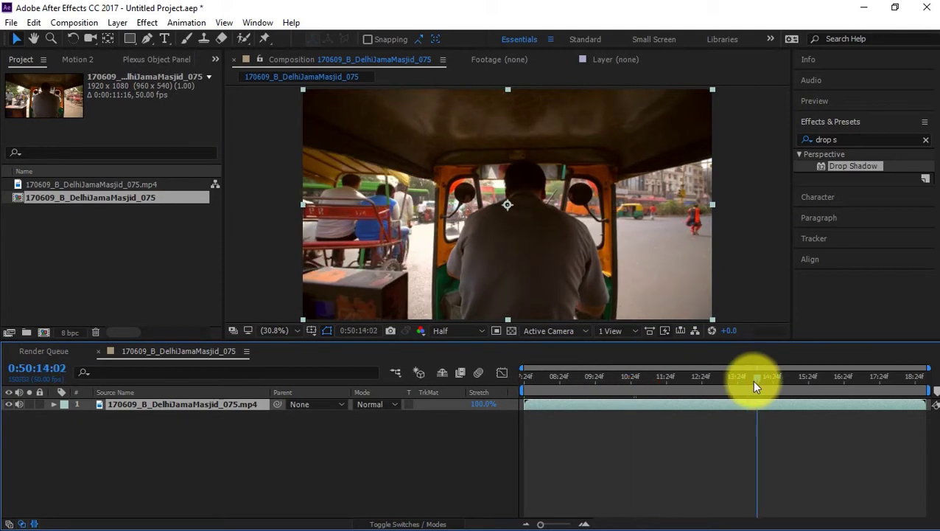
{"action": "left_click", "coordinate": [847, 376]}
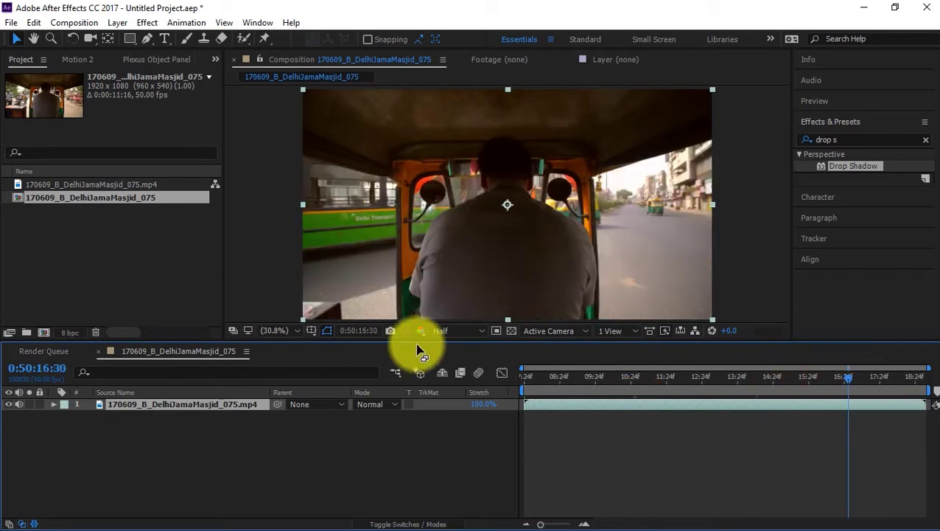
Step: Set the composition preview resolution to Third and check the footage at several points in time
{"action": "left_click", "coordinate": [447, 333]}
{"action": "left_click", "coordinate": [458, 385]}
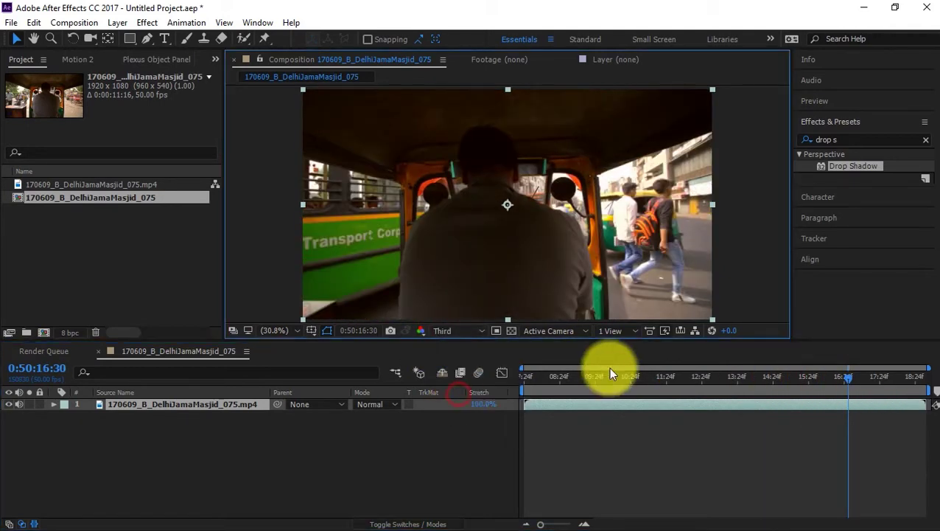
{"action": "left_click", "coordinate": [690, 380]}
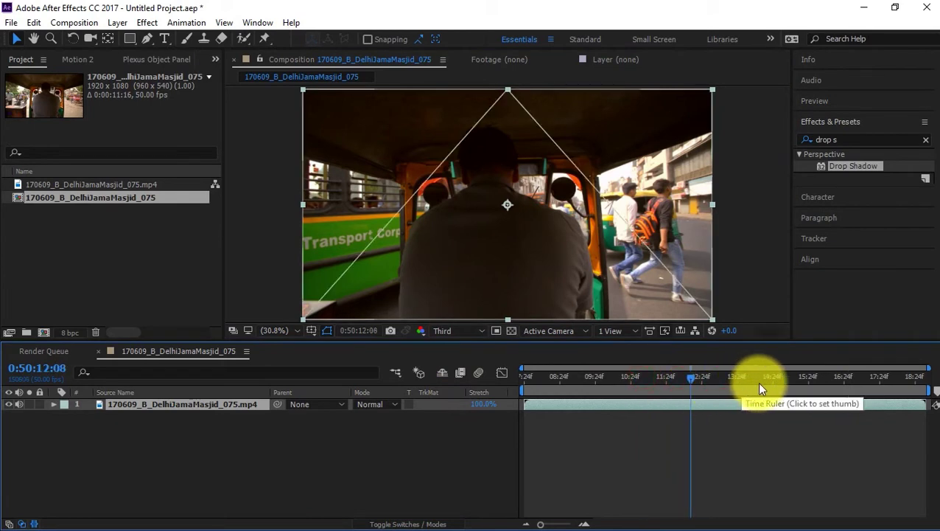
{"action": "left_click", "coordinate": [772, 382]}
{"action": "left_click", "coordinate": [834, 384]}
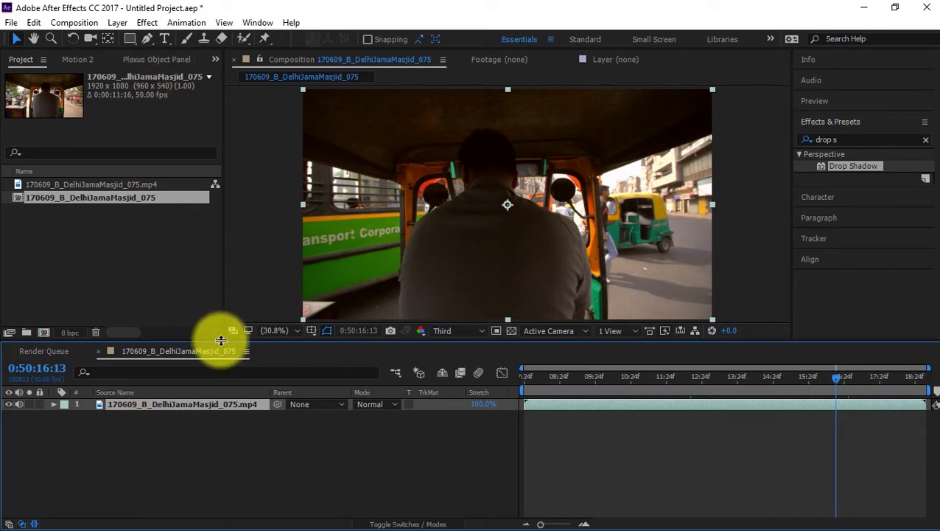
Step: Deselect the clip layer and search the effects for "twix"
{"action": "left_click", "coordinate": [234, 472]}
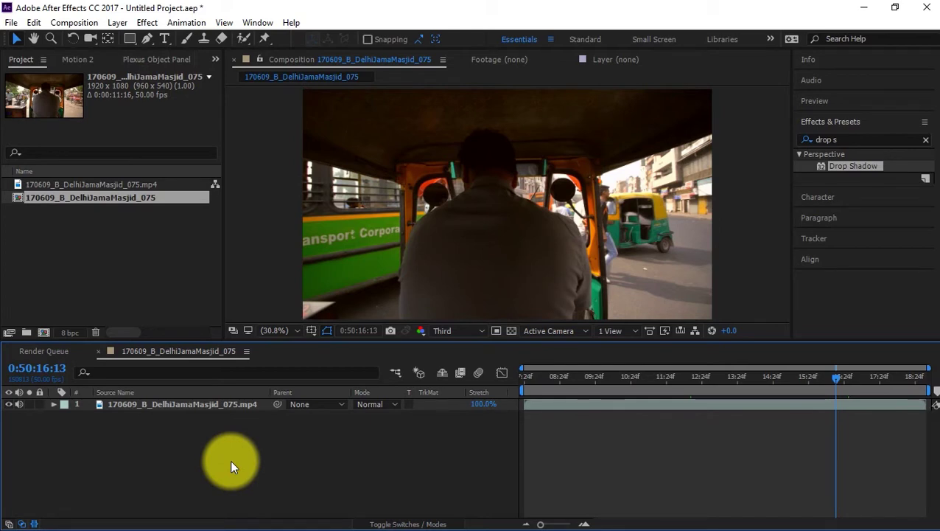
{"action": "left_click", "coordinate": [925, 140]}
{"action": "left_click", "coordinate": [863, 140]}
{"action": "type", "text": "twix"}
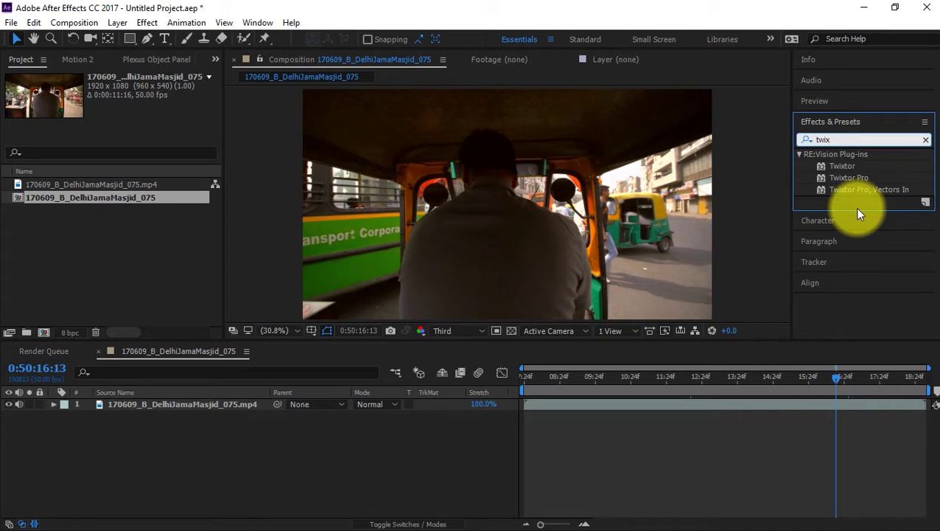
Step: Rename the clip's composition in the project as Raw
{"action": "left_click", "coordinate": [182, 403]}
{"action": "left_click", "coordinate": [62, 185]}
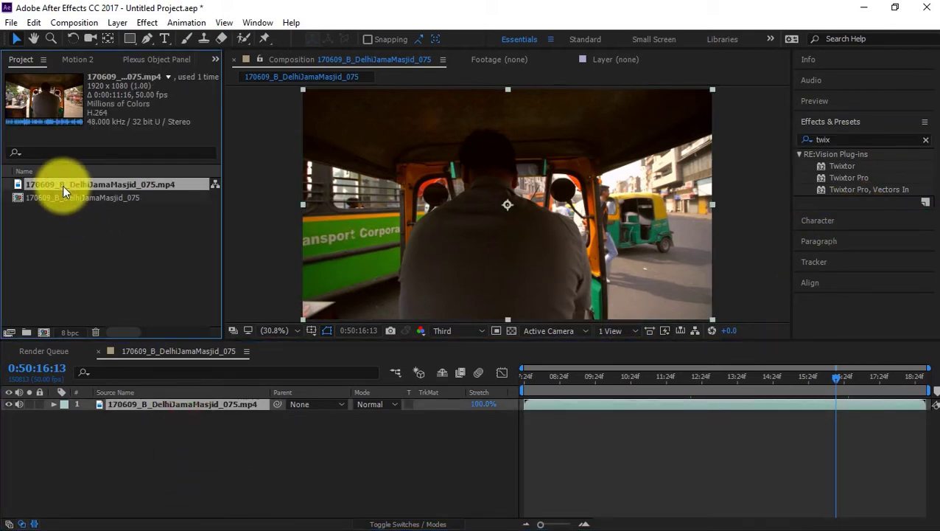
{"action": "left_click", "coordinate": [62, 193]}
{"action": "key", "text": "Return"}
{"action": "type", "text": "Raw"}
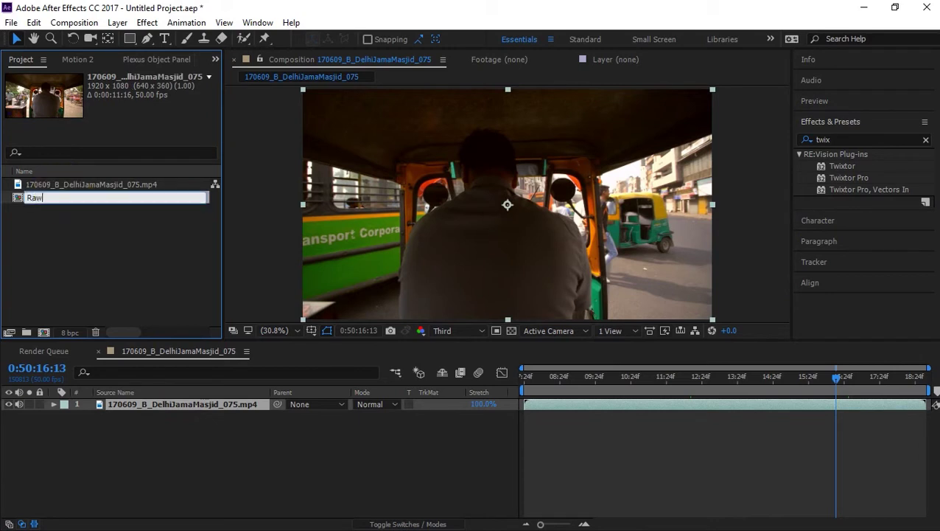
{"action": "key", "text": "Return"}
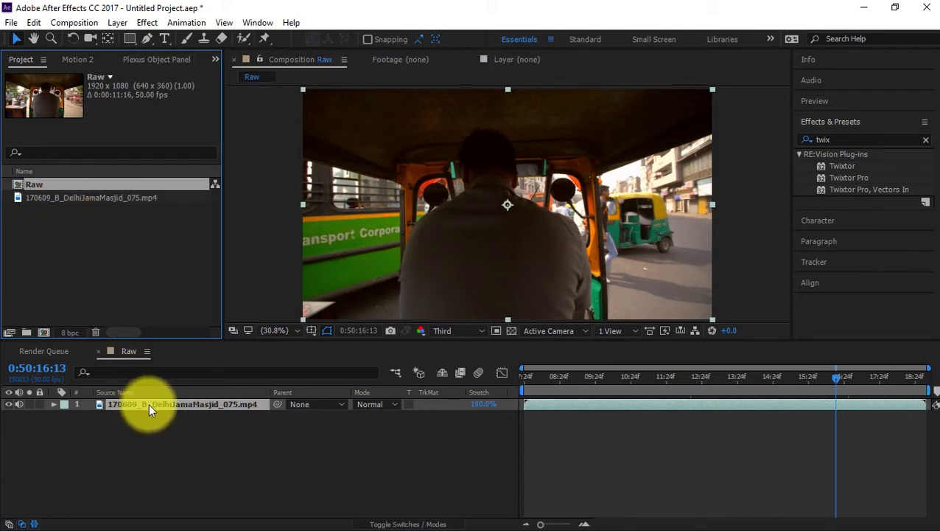
Step: Set the Raw composition's duration to 0:10:11:16 in its composition settings
{"action": "right_click", "coordinate": [216, 425]}
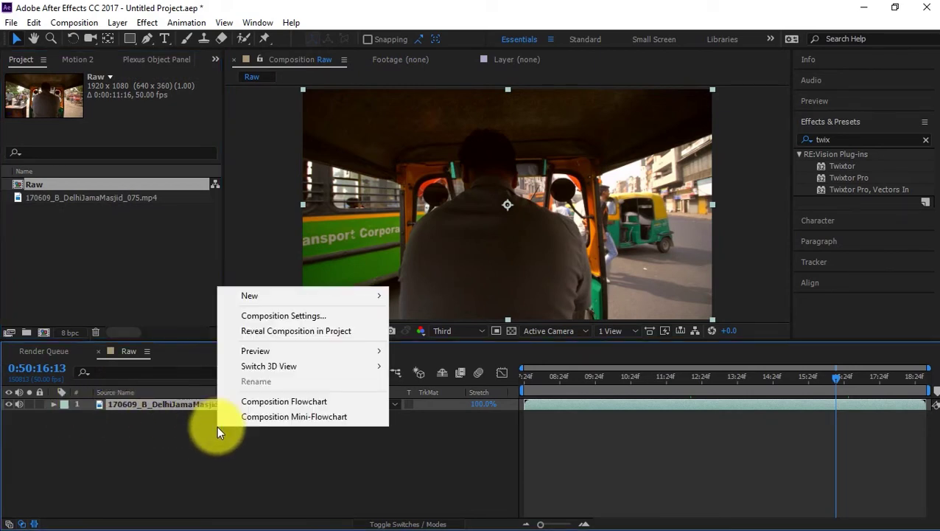
{"action": "left_click", "coordinate": [280, 315]}
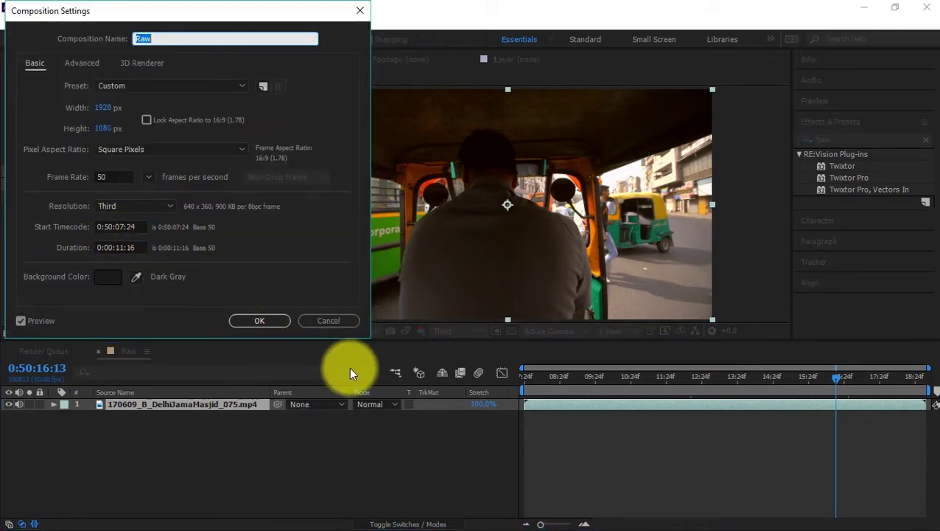
{"action": "left_click", "coordinate": [114, 249]}
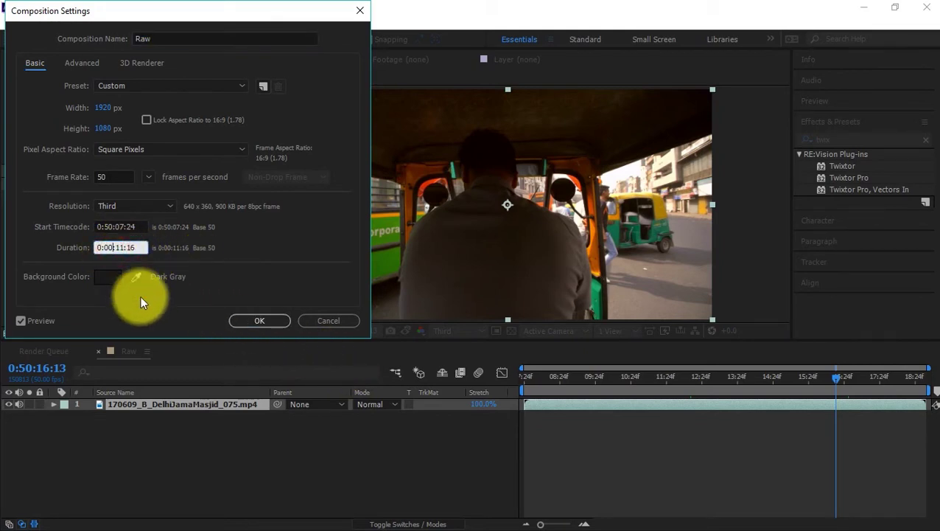
{"action": "type", "text": "10"}
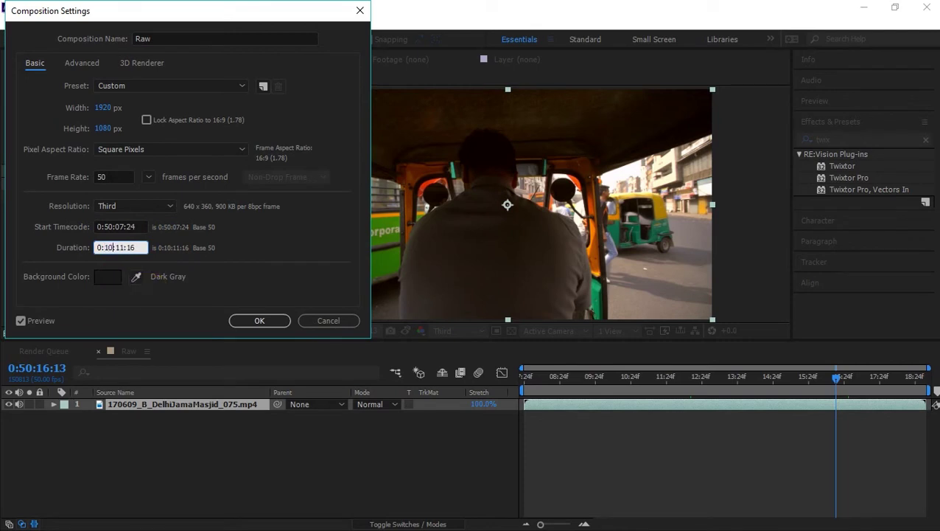
{"action": "left_click", "coordinate": [262, 315]}
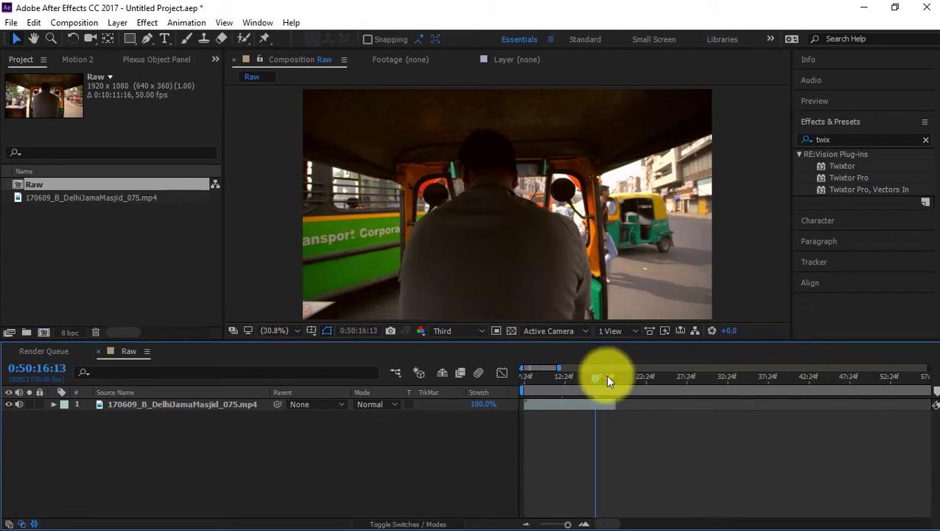
Step: Try to extend the clip layer past the end of its footage, and preview its playback from the start
{"action": "left_click", "coordinate": [597, 405]}
{"action": "left_click_drag", "start_coordinate": [590, 407], "coordinate": [636, 407]}
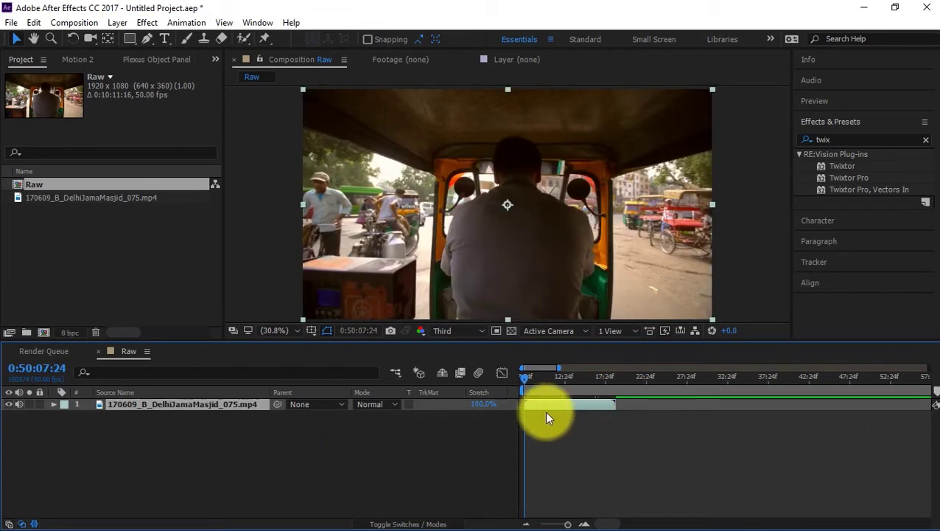
{"action": "left_click", "coordinate": [249, 435]}
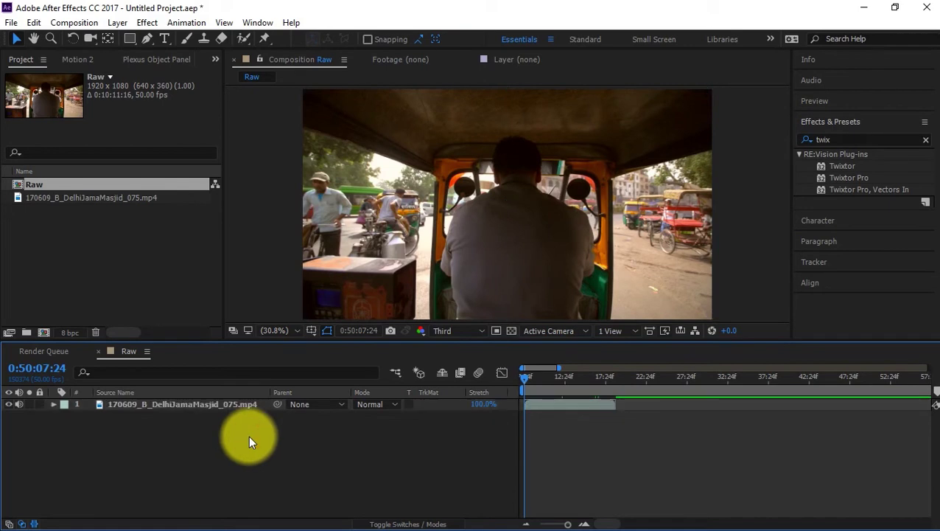
{"action": "left_click", "coordinate": [593, 409]}
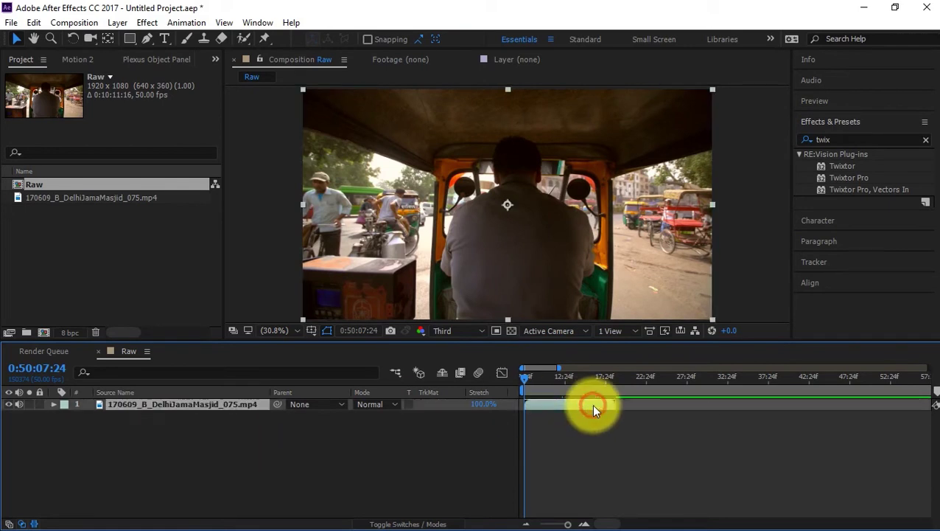
{"action": "key", "text": "ctrl+3"}
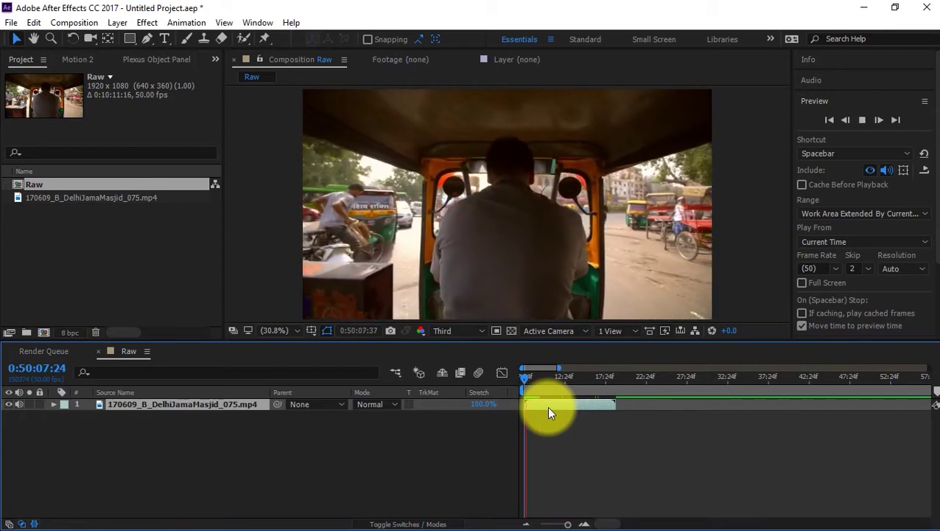
{"action": "key", "text": "space"}
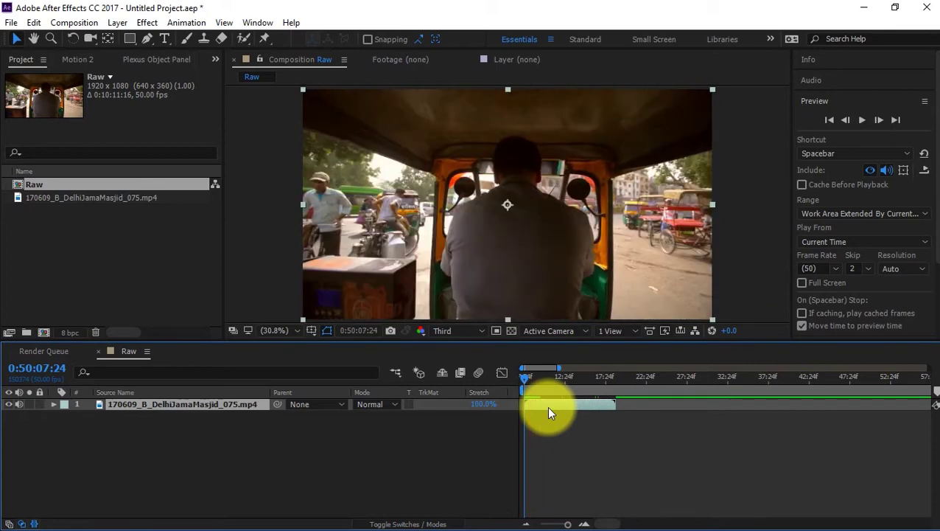
Step: Enable time remapping on the clip layer and extend its end to about 0:50:36 on the timeline
{"action": "right_click", "coordinate": [594, 405]}
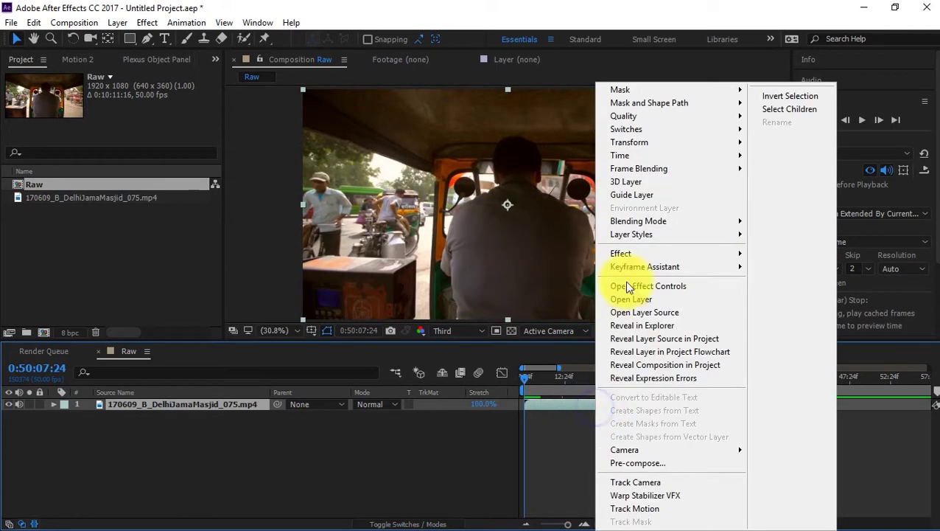
{"action": "mouse_move", "coordinate": [622, 156]}
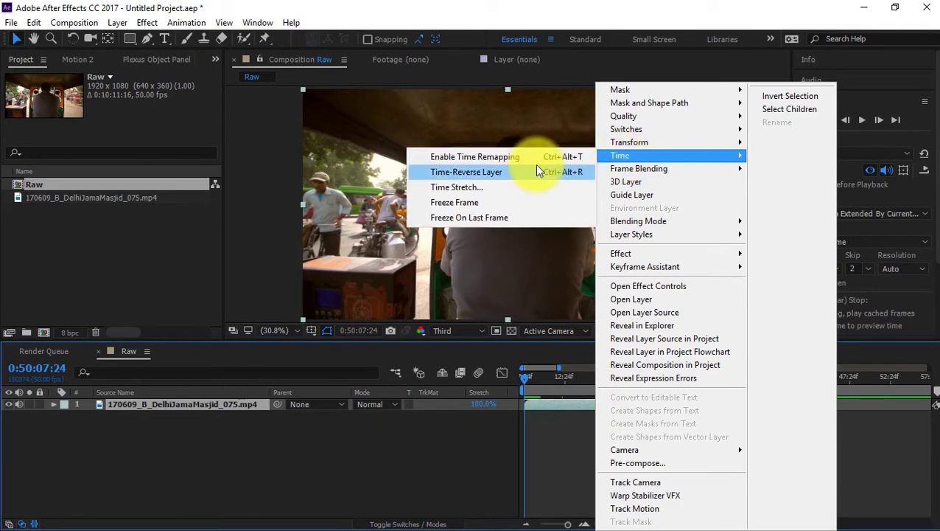
{"action": "left_click", "coordinate": [517, 157]}
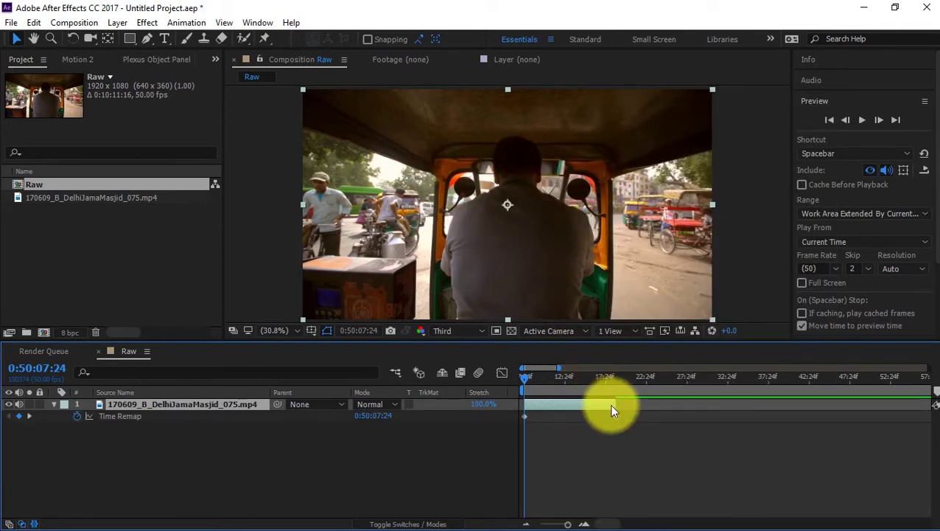
{"action": "left_click_drag", "start_coordinate": [611, 407], "coordinate": [756, 404]}
Step: Scrub through the extended part of the clip after the last Time Remap keyframe
{"action": "left_click", "coordinate": [655, 376]}
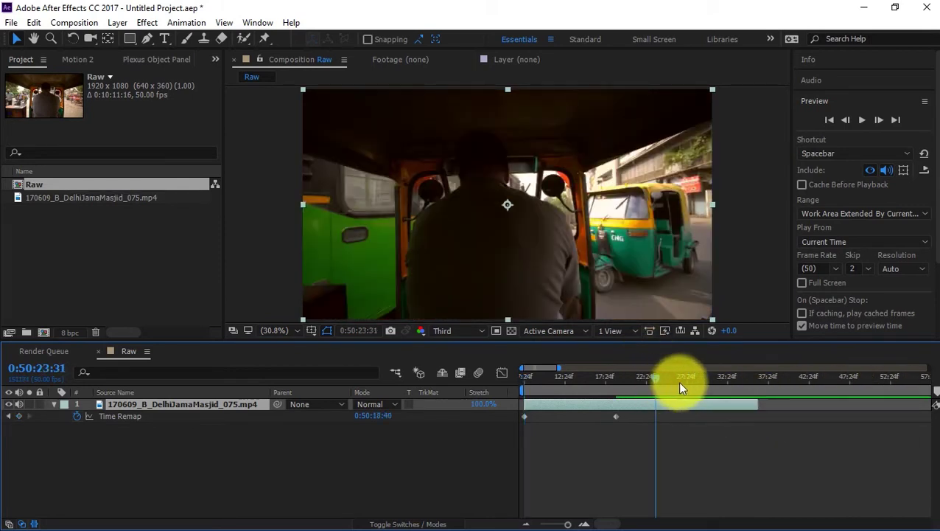
{"action": "left_click", "coordinate": [691, 377]}
{"action": "left_click", "coordinate": [731, 379]}
{"action": "left_click", "coordinate": [746, 379]}
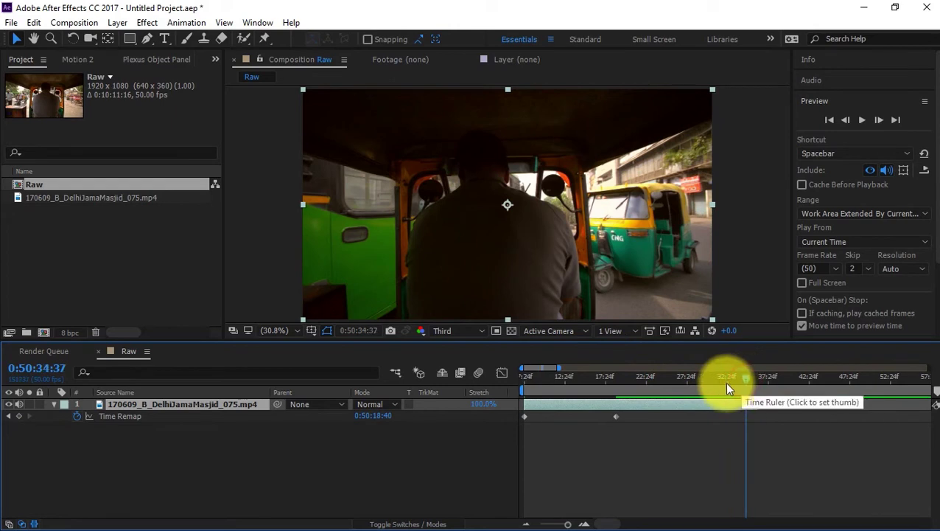
{"action": "left_click_drag", "start_coordinate": [727, 384], "coordinate": [691, 378]}
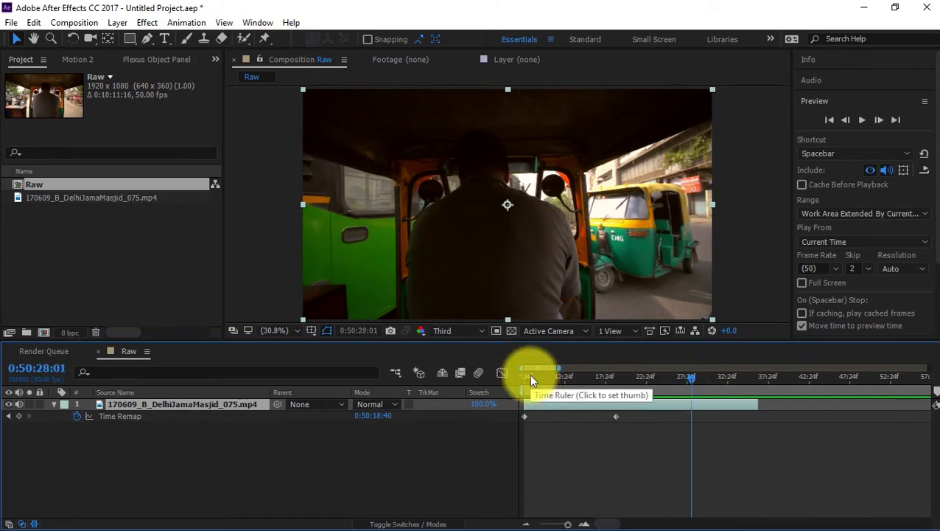
Step: Return to the start of the clip and apply the Twixtor Pro effect to the clip layer
{"action": "left_click", "coordinate": [529, 373]}
{"action": "left_click", "coordinate": [818, 103]}
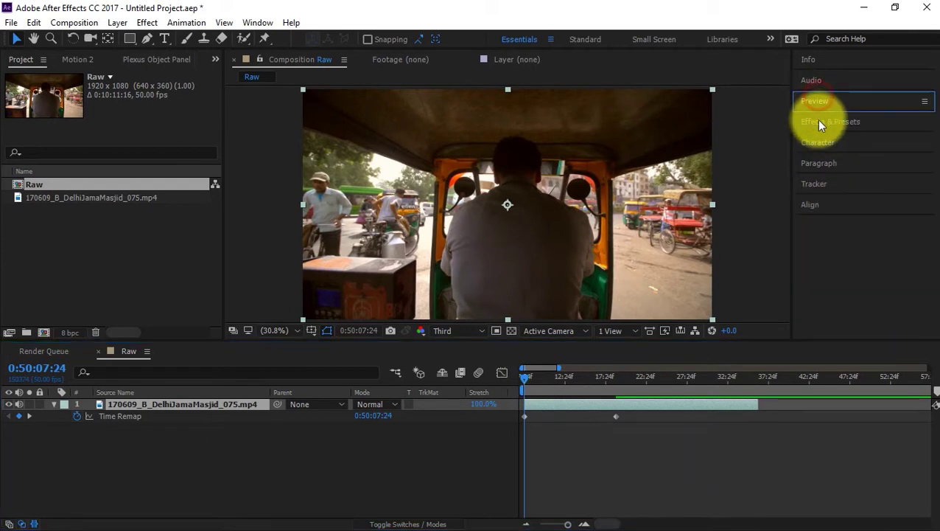
{"action": "left_click", "coordinate": [818, 123]}
{"action": "left_click_drag", "start_coordinate": [847, 176], "coordinate": [194, 404]}
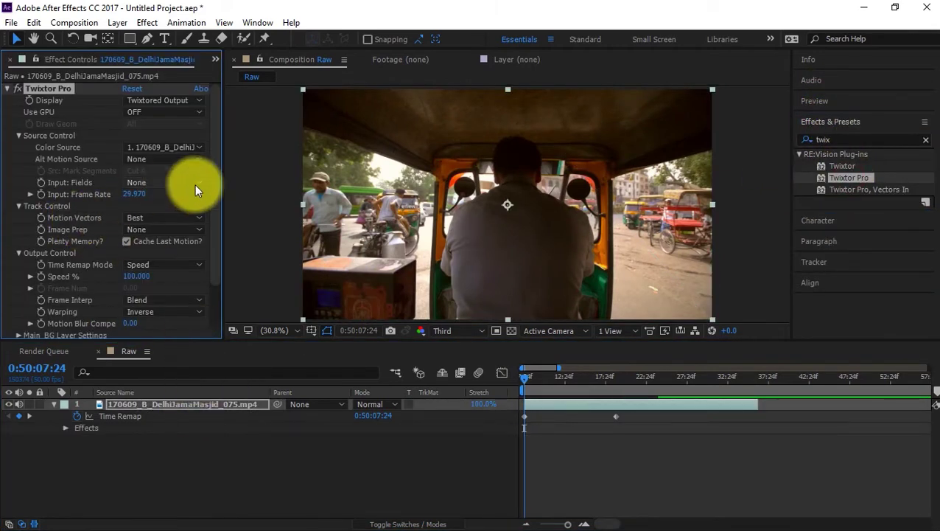
Step: Set Twixtor Pro's input frame rate to 50 and its image prep to Contrast/Edge Enhance
{"action": "left_click", "coordinate": [130, 196]}
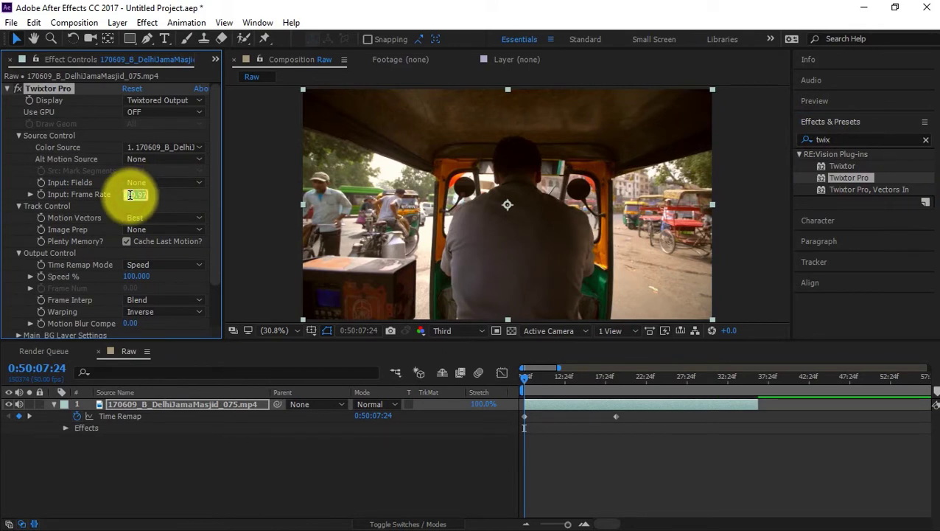
{"action": "type", "text": "50"}
{"action": "key", "text": "Return"}
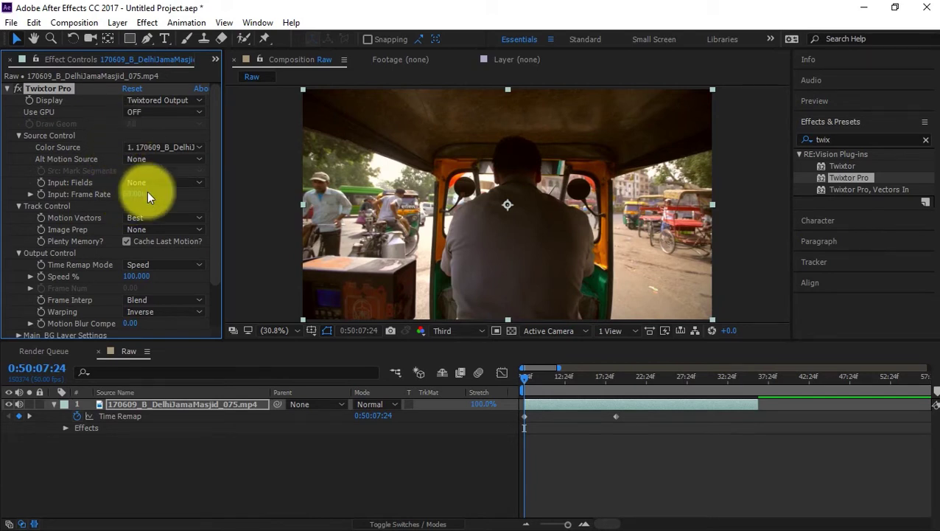
{"action": "left_click", "coordinate": [146, 230]}
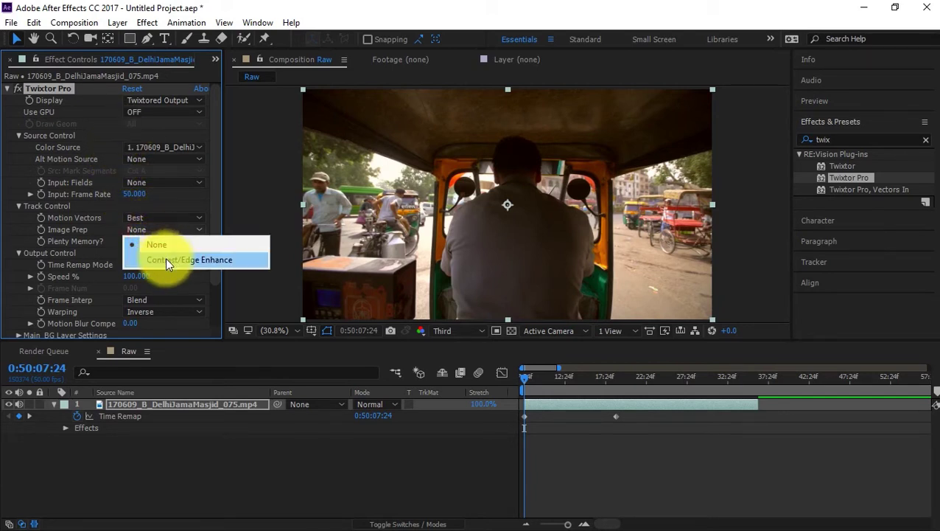
{"action": "left_click", "coordinate": [167, 260]}
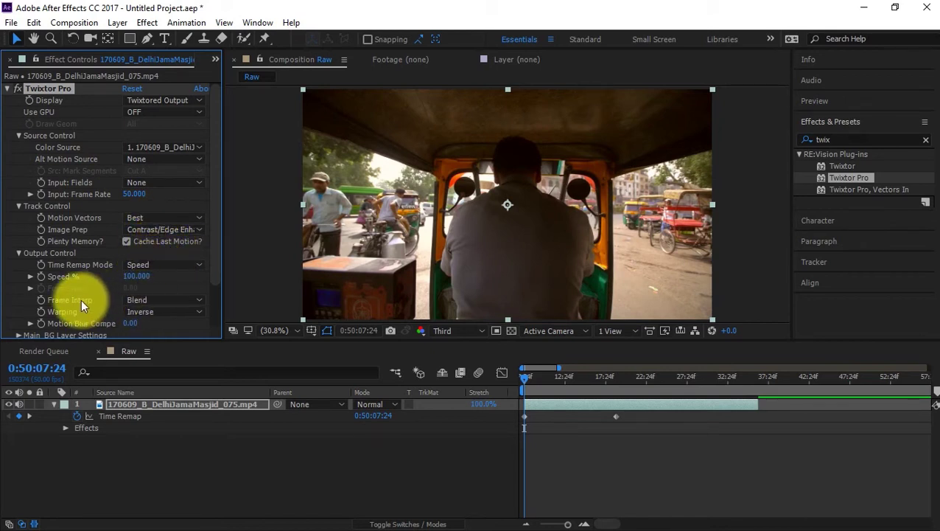
Step: Set Twixtor Pro's frame interpolation to Motion Weighted Blend and warping to Inverse w/ Smart Blend, and briefly preview the clip
{"action": "left_click", "coordinate": [147, 300]}
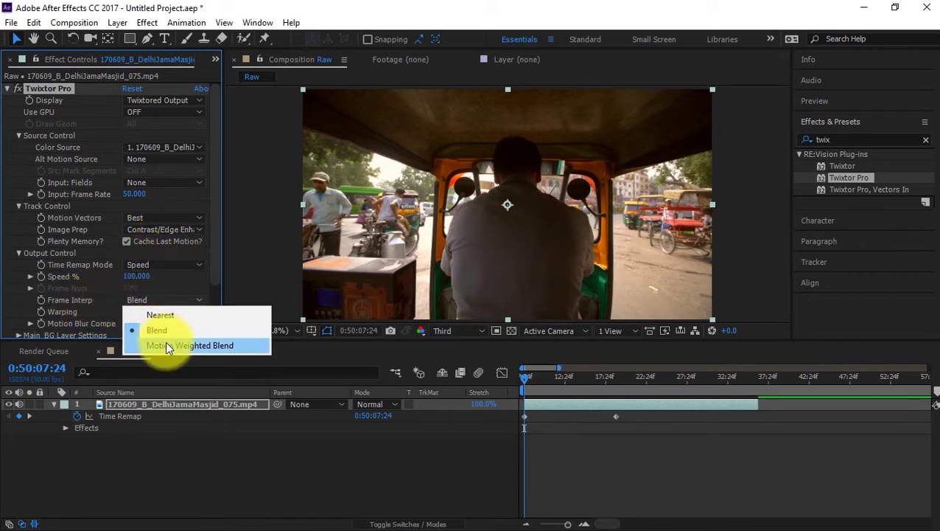
{"action": "left_click", "coordinate": [165, 342]}
{"action": "left_click", "coordinate": [161, 313]}
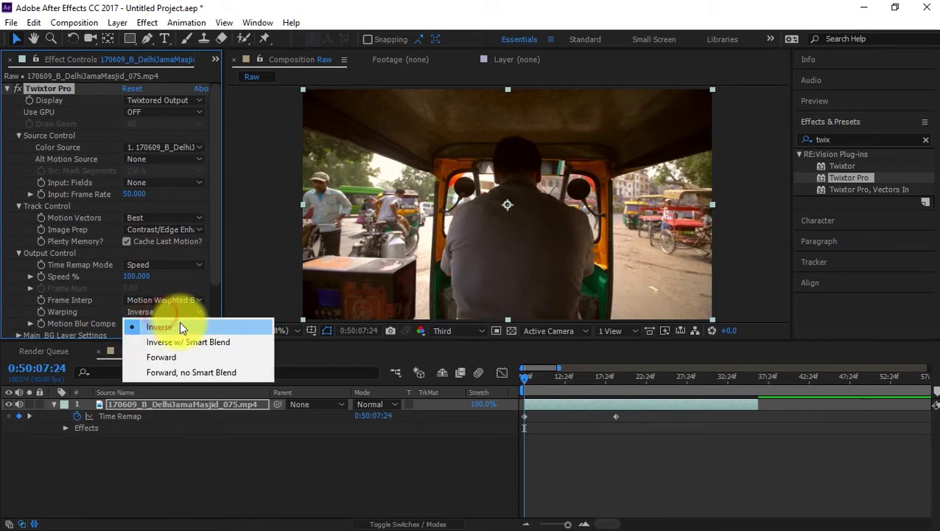
{"action": "left_click", "coordinate": [184, 342]}
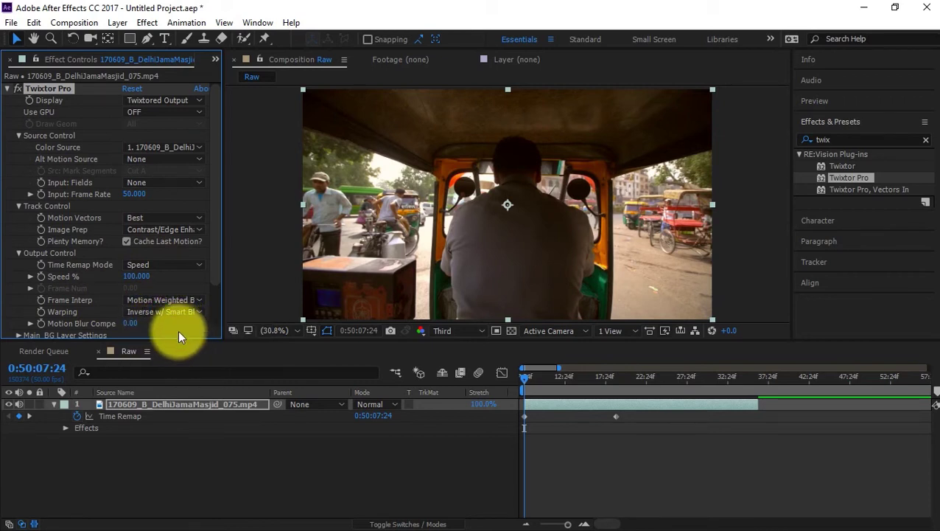
{"action": "key", "text": "space"}
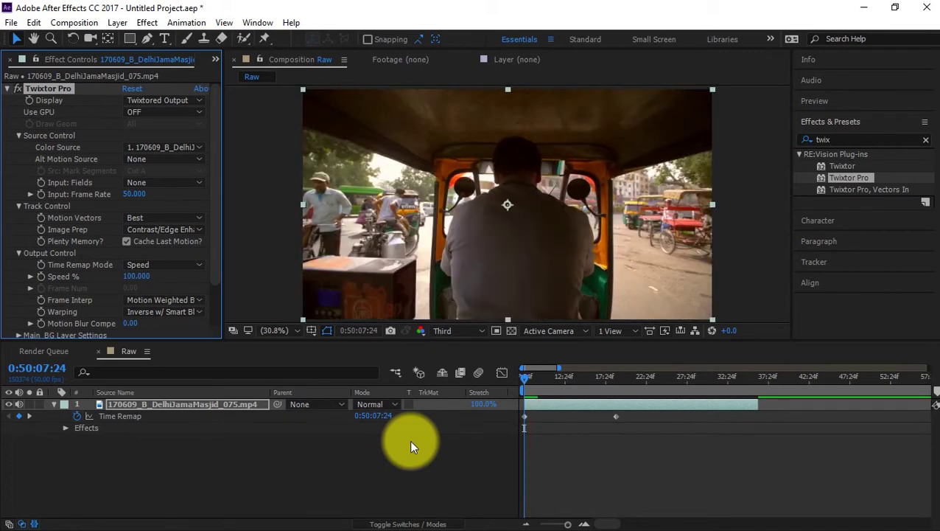
{"action": "key", "text": "space"}
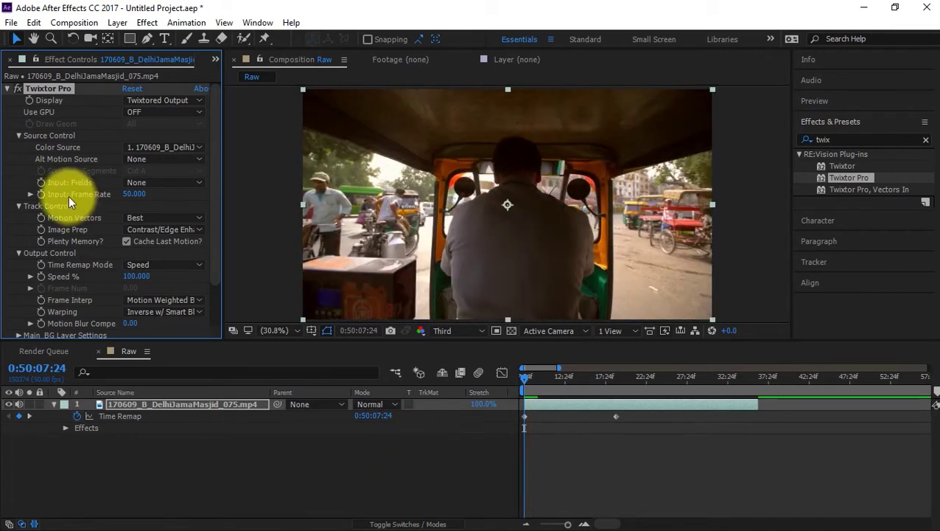
Step: Set Twixtor Pro's speed to 50% and preview the slowed clip
{"action": "left_click", "coordinate": [137, 276]}
{"action": "type", "text": "50"}
{"action": "key", "text": "Return"}
{"action": "key", "text": "space"}
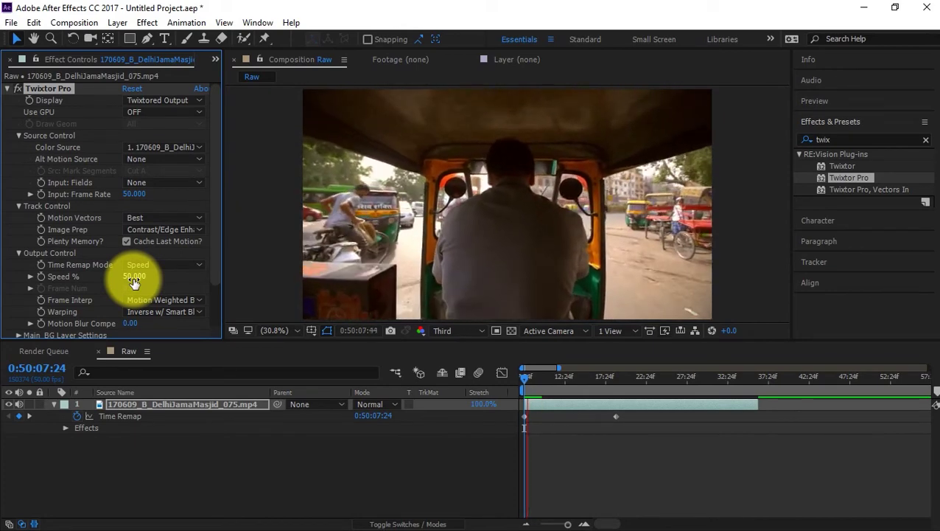
{"action": "key", "text": "space"}
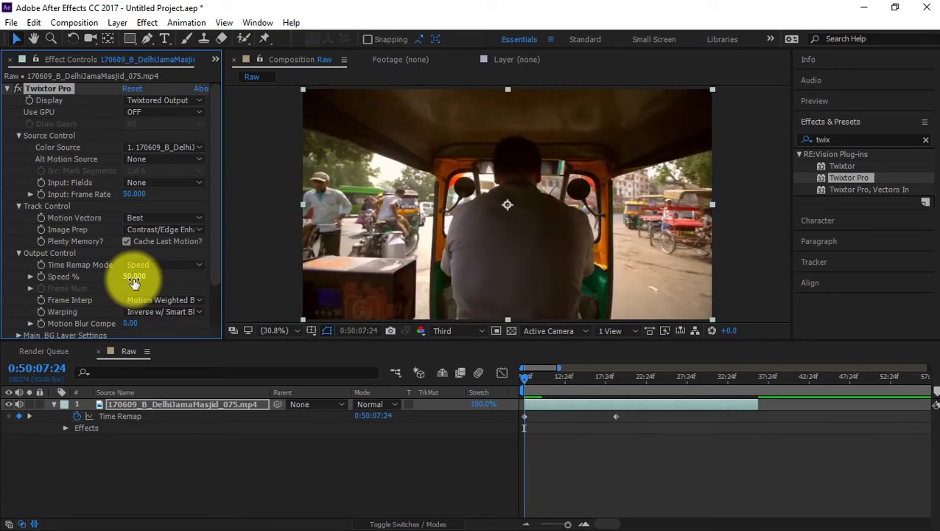
Step: Set Twixtor Pro's speed to 25% and preview the clip from its start
{"action": "left_click", "coordinate": [130, 279]}
{"action": "type", "text": "25"}
{"action": "key", "text": "Return"}
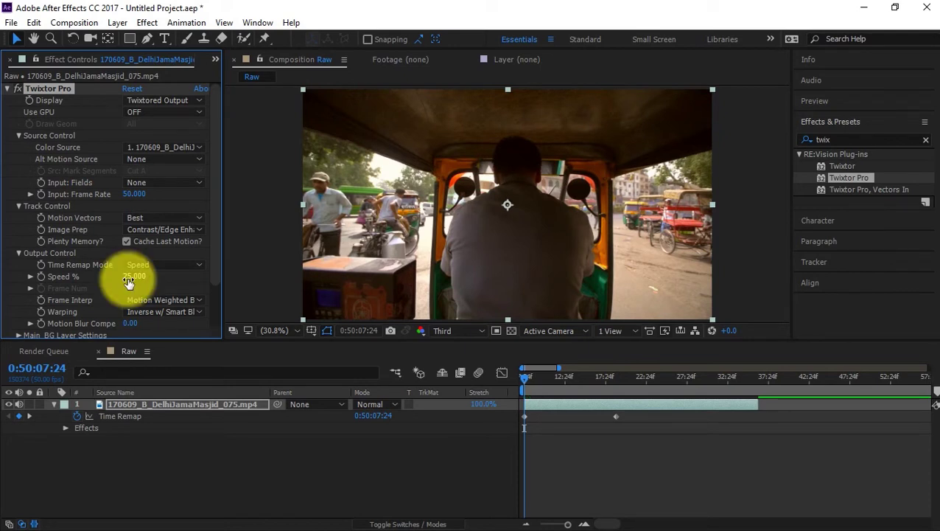
{"action": "key", "text": "space"}
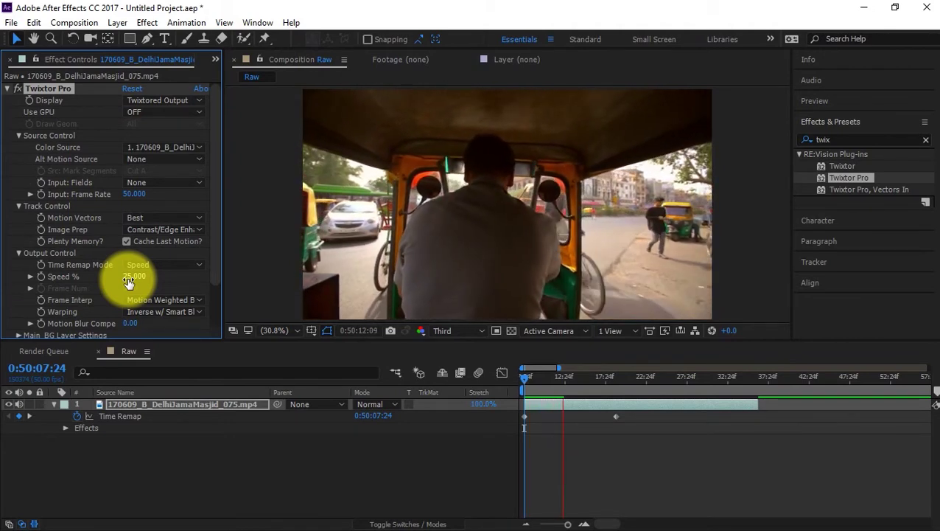
{"action": "key", "text": "space"}
Step: Set Twixtor Pro's speed to 10% and preview the slow-motion result
{"action": "left_click", "coordinate": [133, 276]}
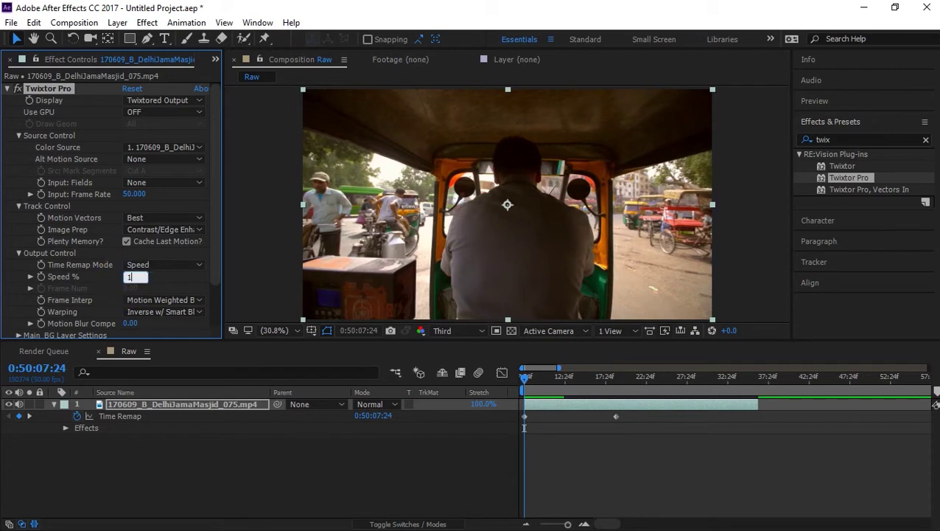
{"action": "type", "text": "10"}
{"action": "key", "text": "Return"}
{"action": "key", "text": "space"}
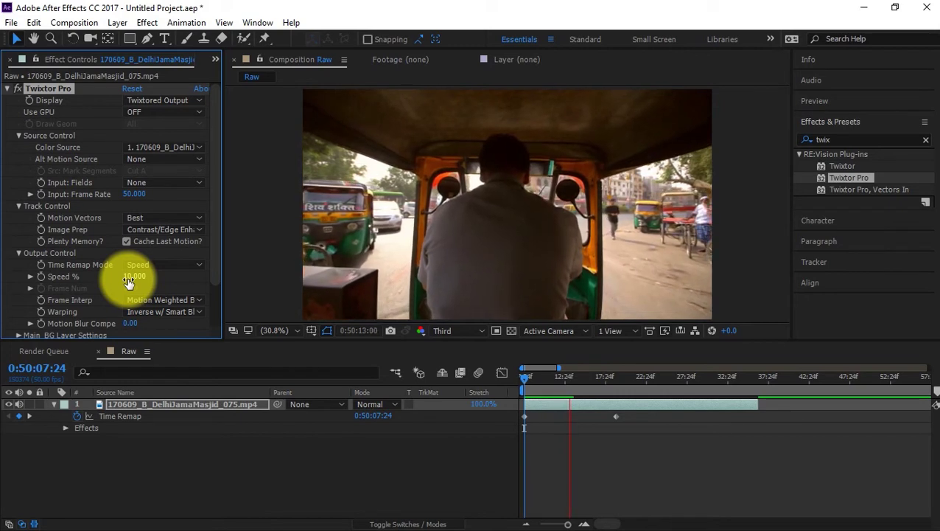
{"action": "key", "text": "space"}
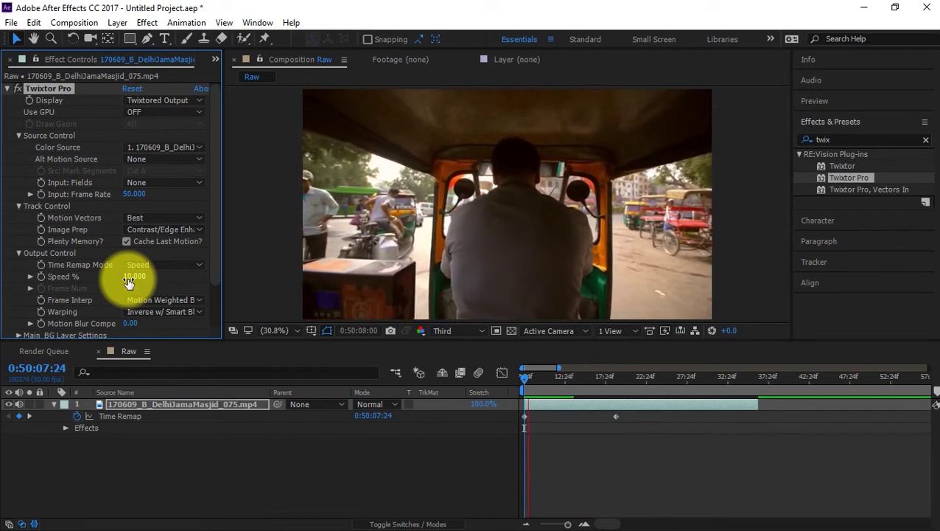
{"action": "key", "text": "space"}
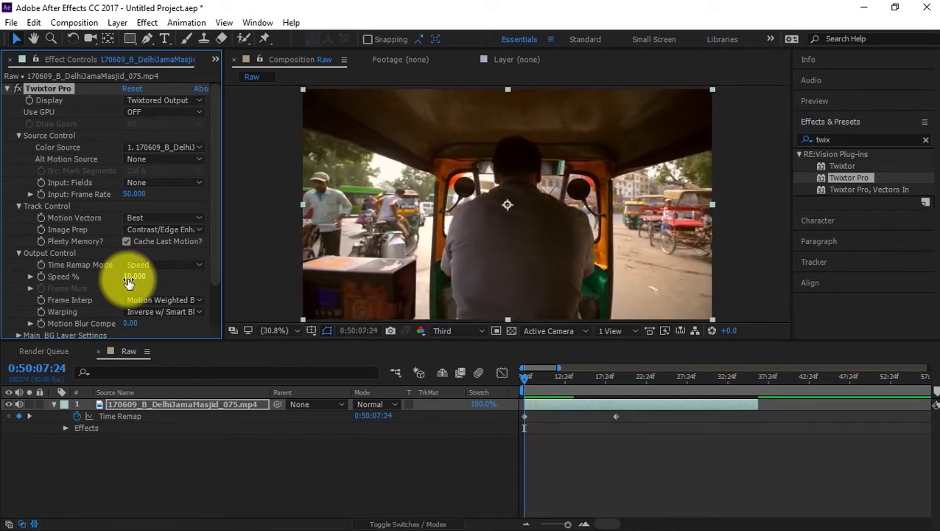
Step: Collapse the Twixtor Pro settings and apply the Lumetri Color effect to the clip layer
{"action": "left_click", "coordinate": [8, 89]}
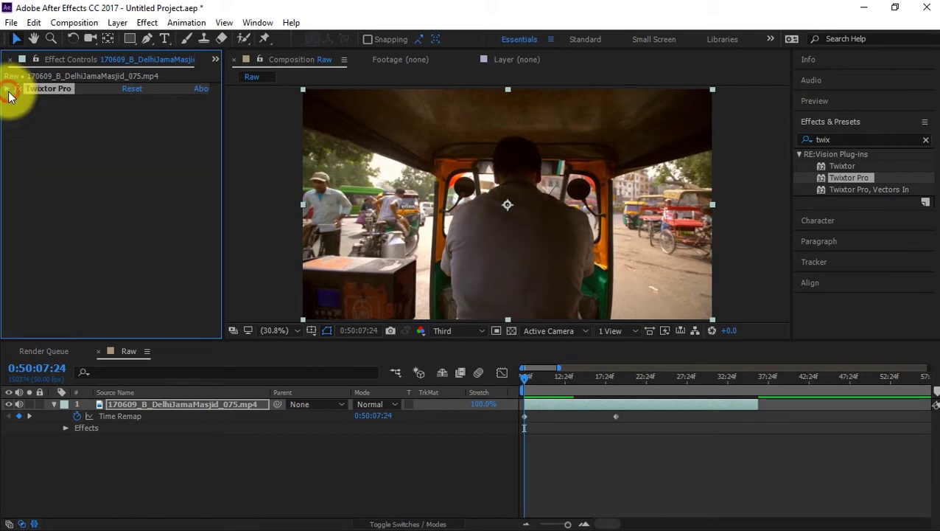
{"action": "left_click", "coordinate": [859, 138]}
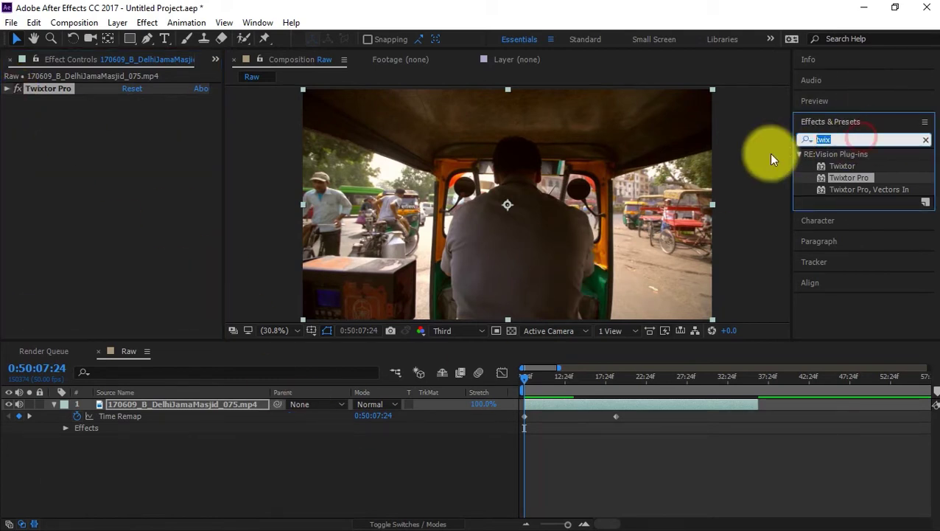
{"action": "type", "text": "lume"}
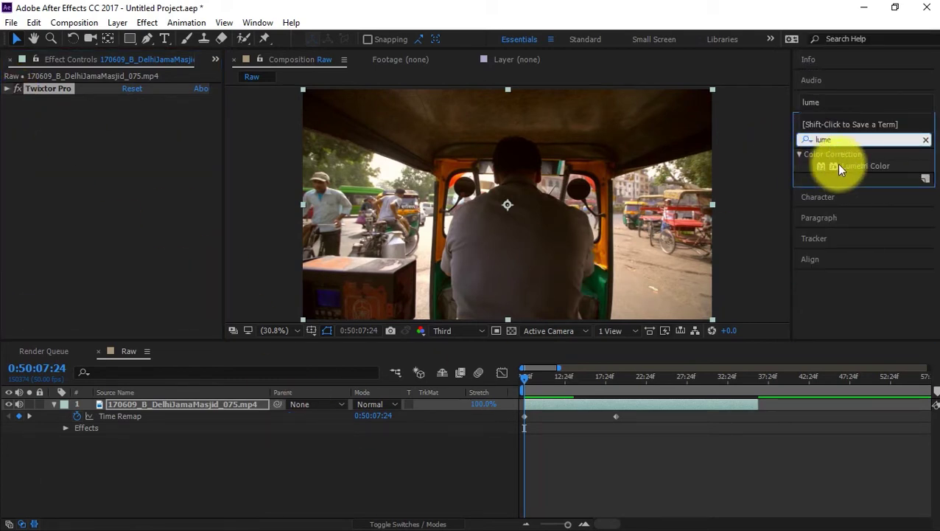
{"action": "double_click", "coordinate": [859, 166]}
Step: Set the white balance temperature in Lumetri Color's Basic Correction to 30
{"action": "left_click", "coordinate": [19, 123]}
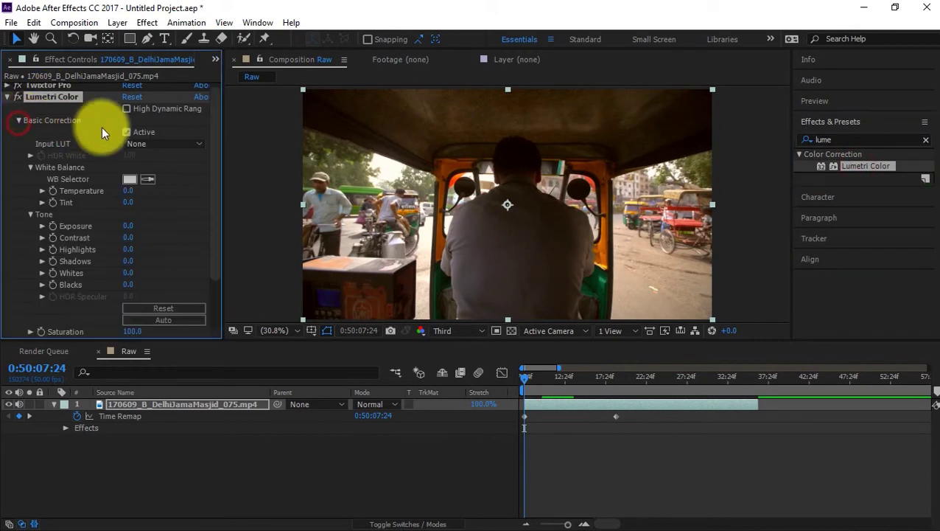
{"action": "left_click_drag", "start_coordinate": [129, 191], "coordinate": [147, 191]}
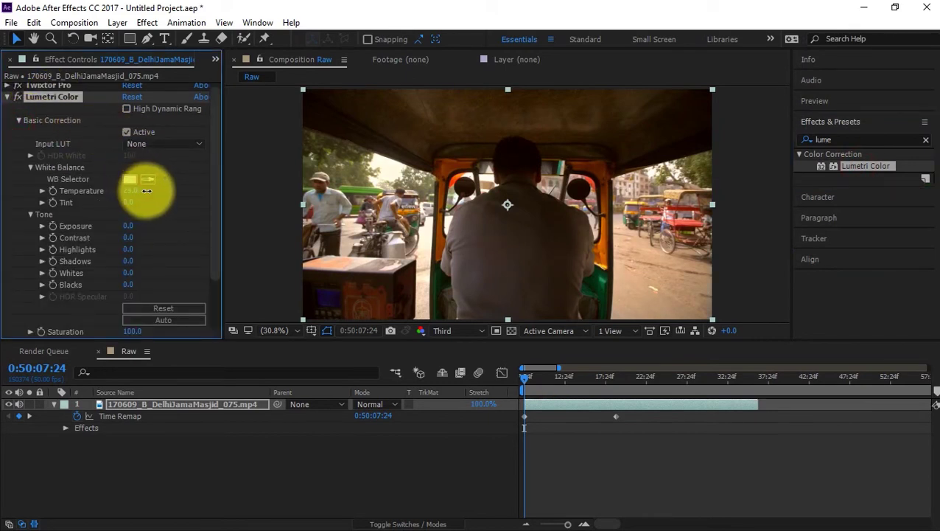
{"action": "left_click", "coordinate": [129, 191]}
{"action": "type", "text": "30"}
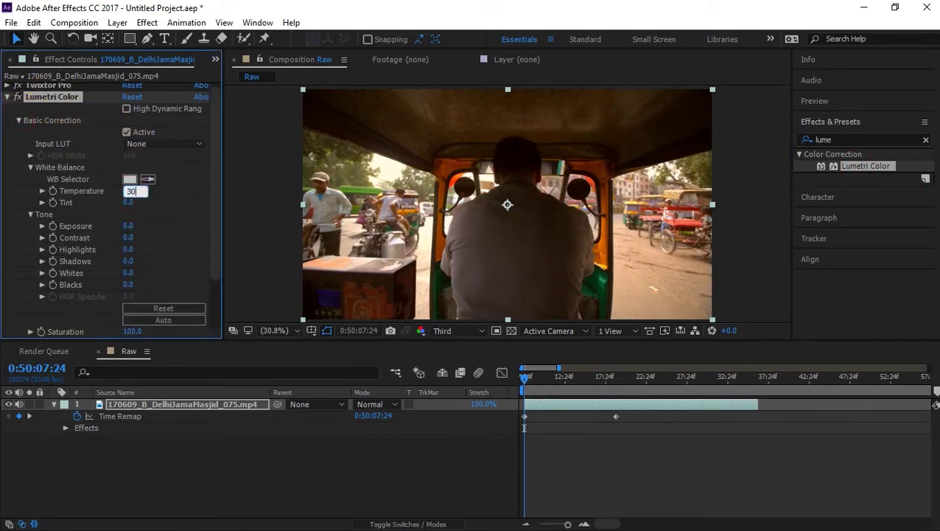
{"action": "key", "text": "Return"}
Step: Set the Basic Correction tone values to 0.5 for exposure and -30 for blacks
{"action": "left_click", "coordinate": [128, 225]}
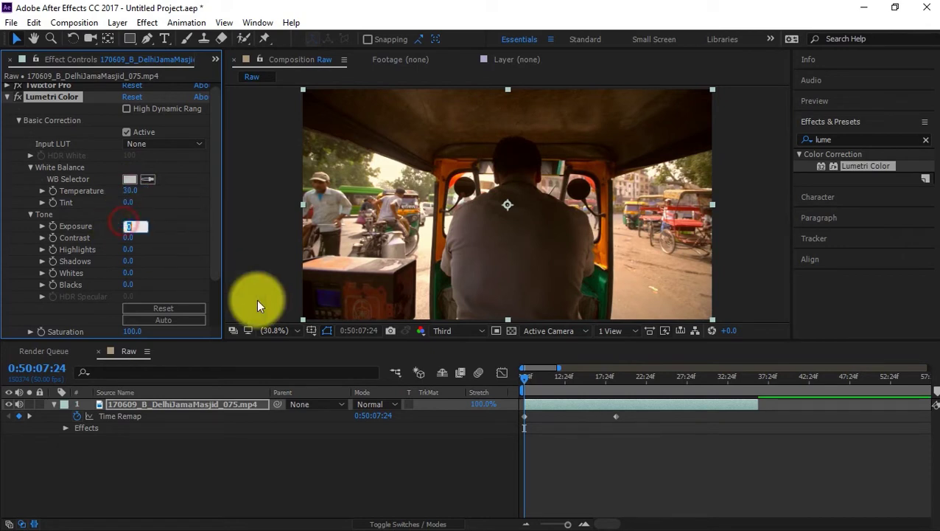
{"action": "type", "text": "0.5"}
{"action": "key", "text": "Return"}
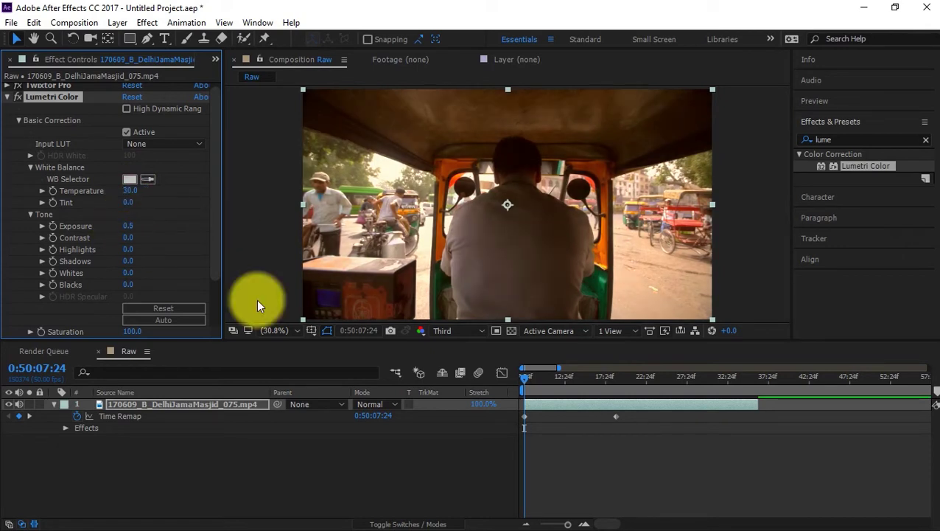
{"action": "left_click", "coordinate": [127, 284]}
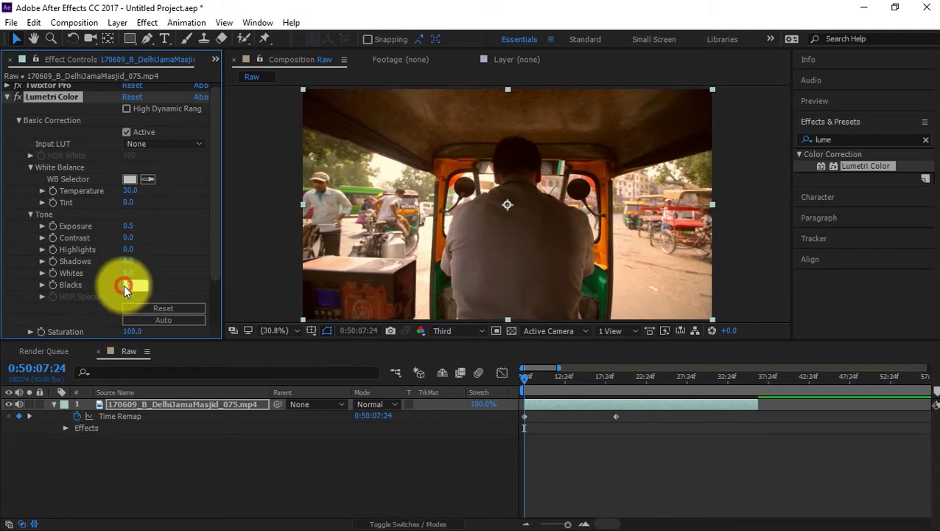
{"action": "type", "text": "-"}
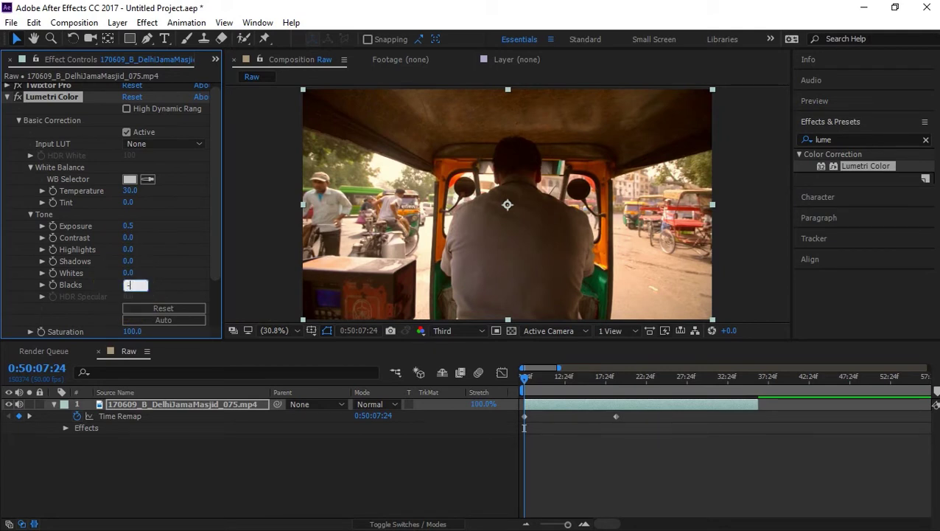
{"action": "type", "text": "30"}
{"action": "key", "text": "Return"}
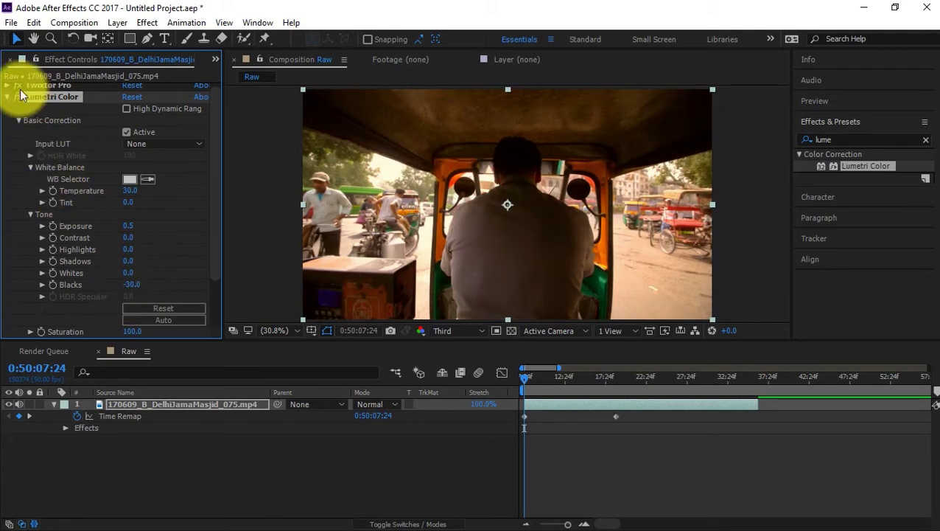
Step: Try Faded Film at 25 in Lumetri Color's Creative adjustments and settle on 30
{"action": "left_click", "coordinate": [19, 121]}
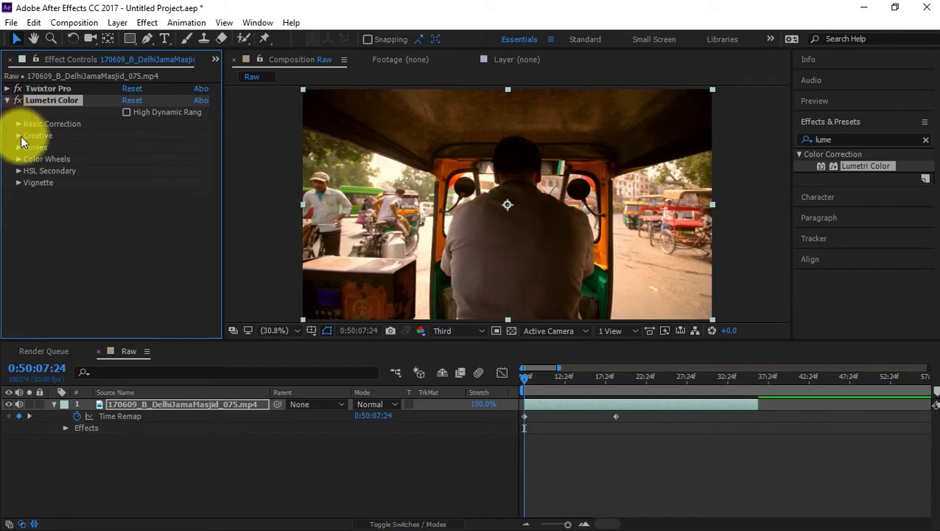
{"action": "left_click", "coordinate": [23, 135]}
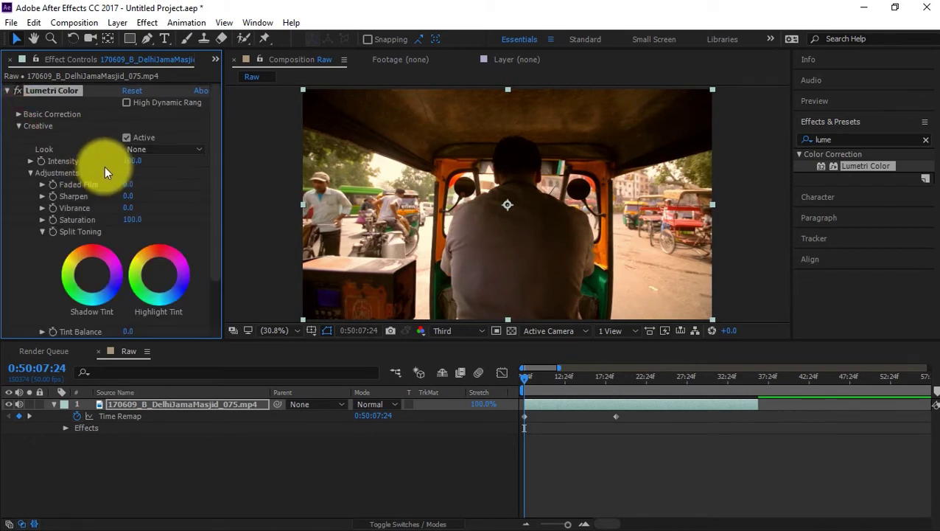
{"action": "left_click", "coordinate": [131, 185]}
{"action": "type", "text": "25"}
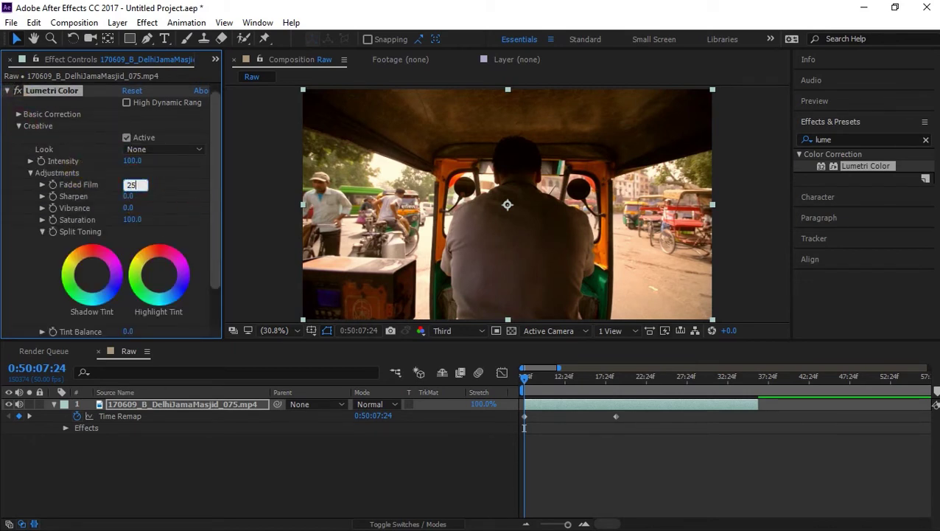
{"action": "key", "text": "Return"}
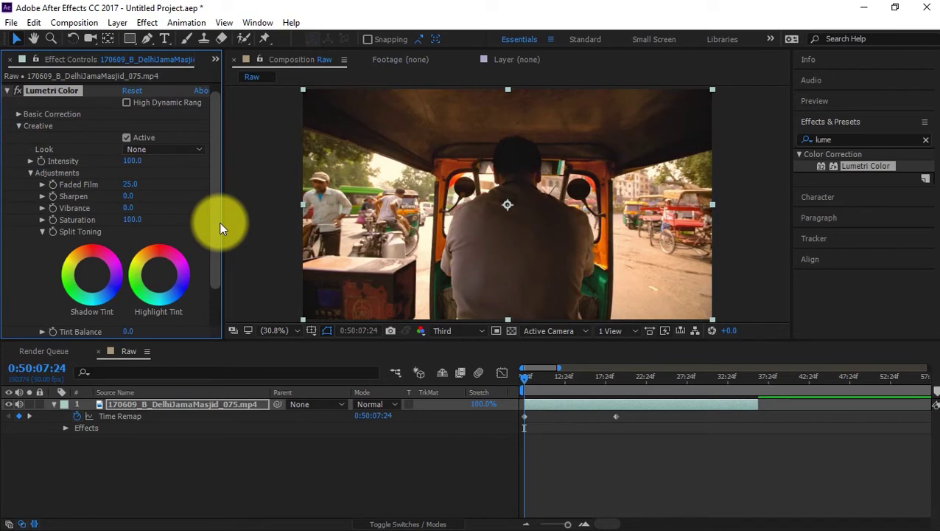
{"action": "left_click", "coordinate": [130, 185]}
{"action": "type", "text": "30"}
{"action": "key", "text": "Return"}
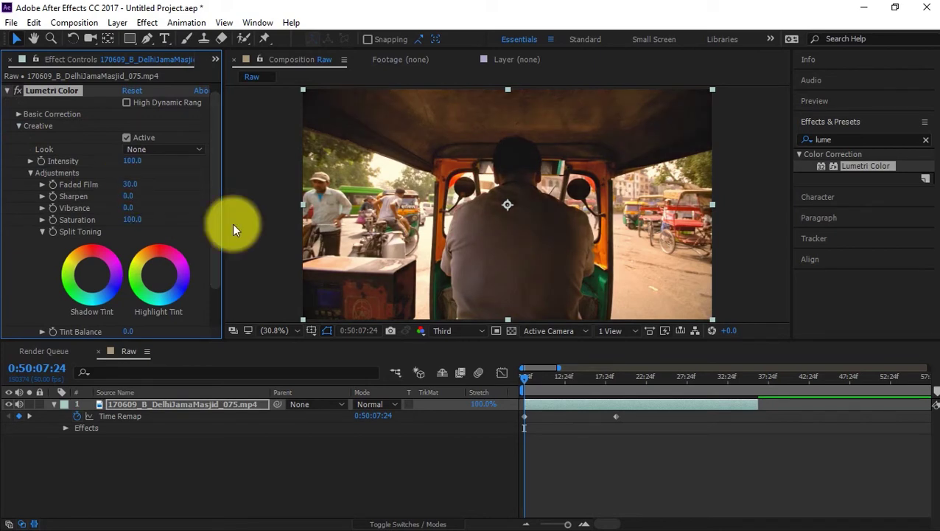
Step: Set Lumetri Color's Creative adjustments to 90 for saturation and 50 for vibrance
{"action": "left_click", "coordinate": [136, 223]}
{"action": "type", "text": "90"}
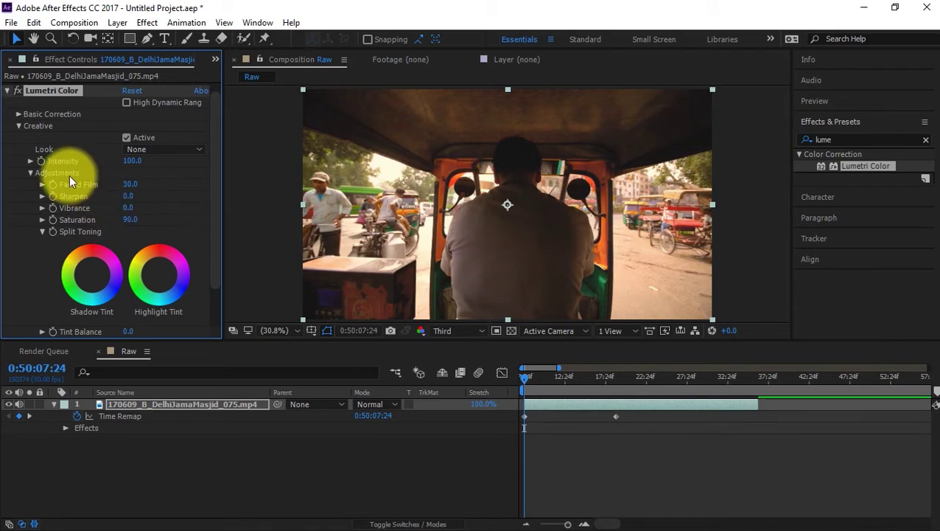
{"action": "left_click", "coordinate": [128, 208]}
{"action": "type", "text": "50"}
{"action": "key", "text": "Return"}
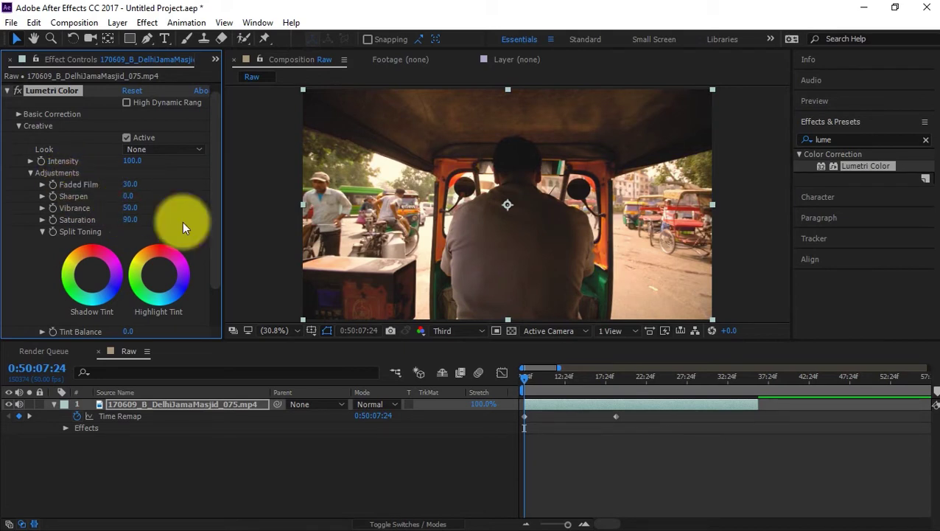
{"action": "left_click", "coordinate": [7, 90]}
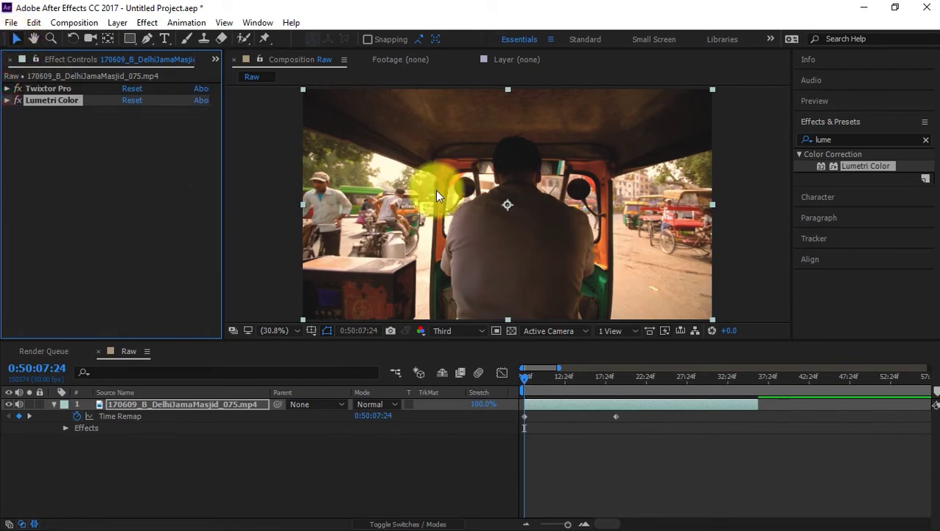
Step: In Lumetri Color's Split Toning, shift the shadow tint slightly toward cyan and the highlight tint slightly toward orange-yellow
{"action": "left_click", "coordinate": [8, 100]}
{"action": "left_click_drag", "start_coordinate": [92, 276], "coordinate": [94, 280]}
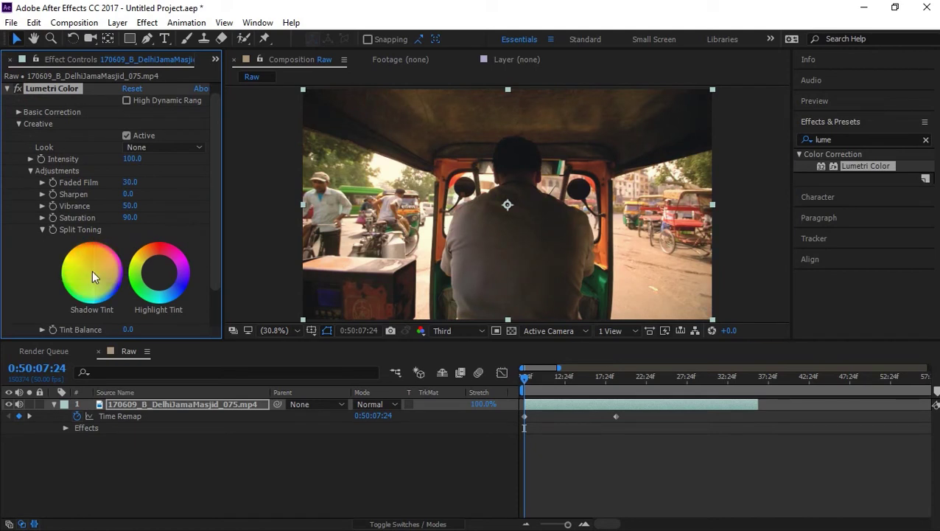
{"action": "left_click_drag", "start_coordinate": [157, 272], "coordinate": [154, 268]}
{"action": "left_click", "coordinate": [197, 405]}
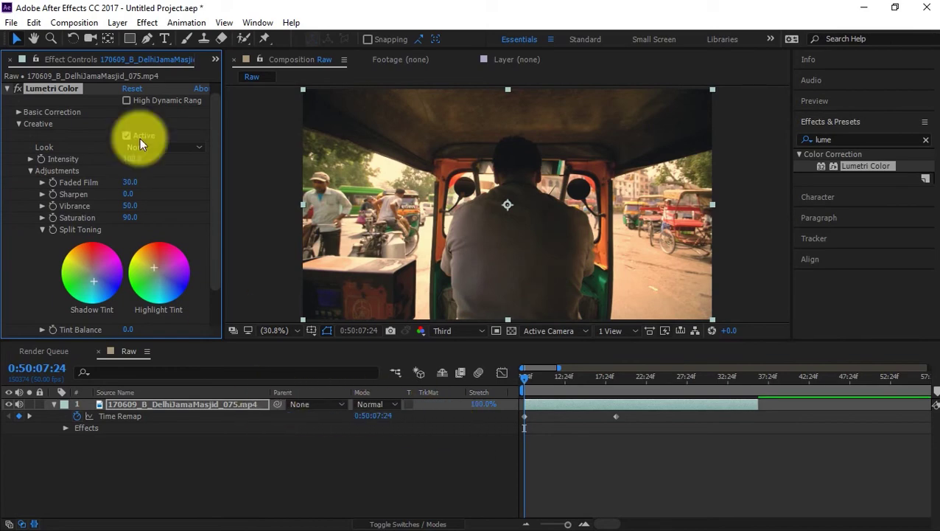
{"action": "left_click", "coordinate": [6, 89]}
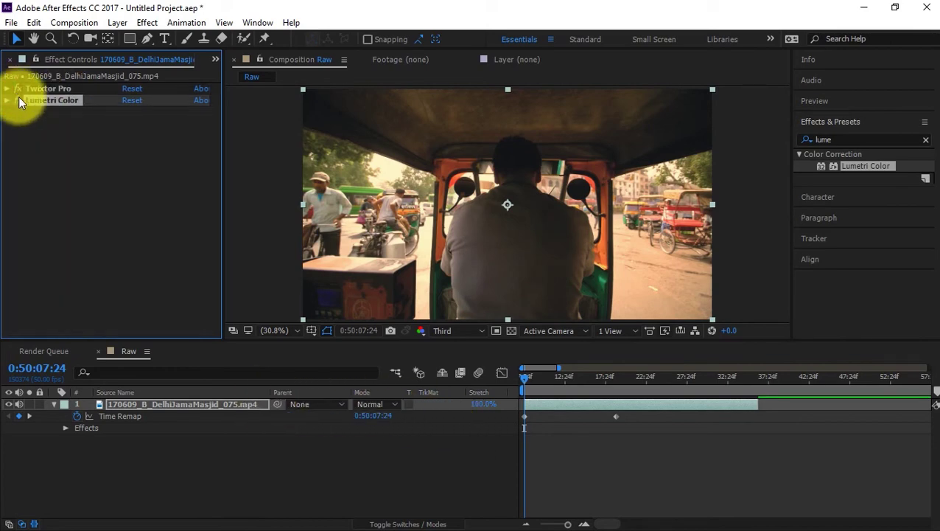
Step: Switch the Lumetri Color effect off and on to compare the grade, and preview the graded clip
{"action": "left_click", "coordinate": [19, 98]}
{"action": "left_click", "coordinate": [19, 97]}
{"action": "left_click", "coordinate": [18, 97]}
{"action": "left_click", "coordinate": [18, 97]}
{"action": "key", "text": "space"}
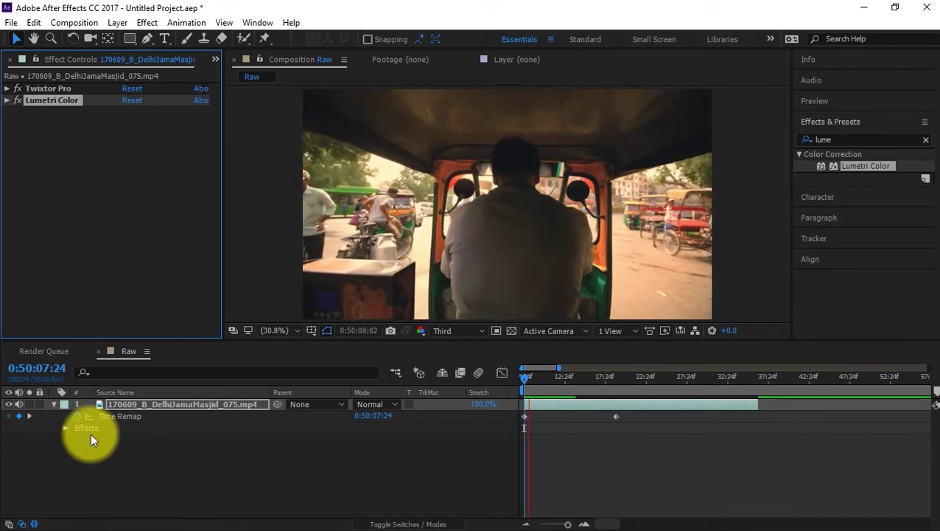
{"action": "key", "text": "space"}
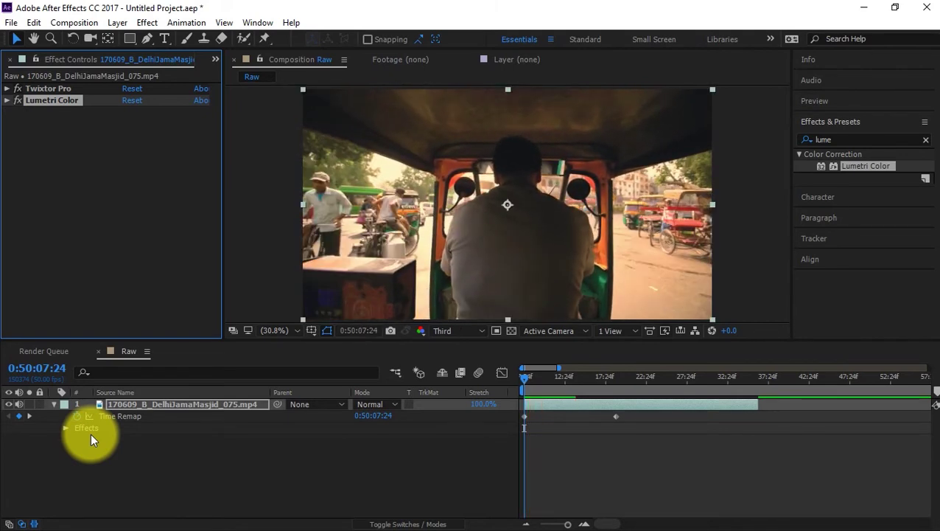
Step: Rename the rickshaw footage in the project as Main and create a new composition from it
{"action": "left_click", "coordinate": [37, 58]}
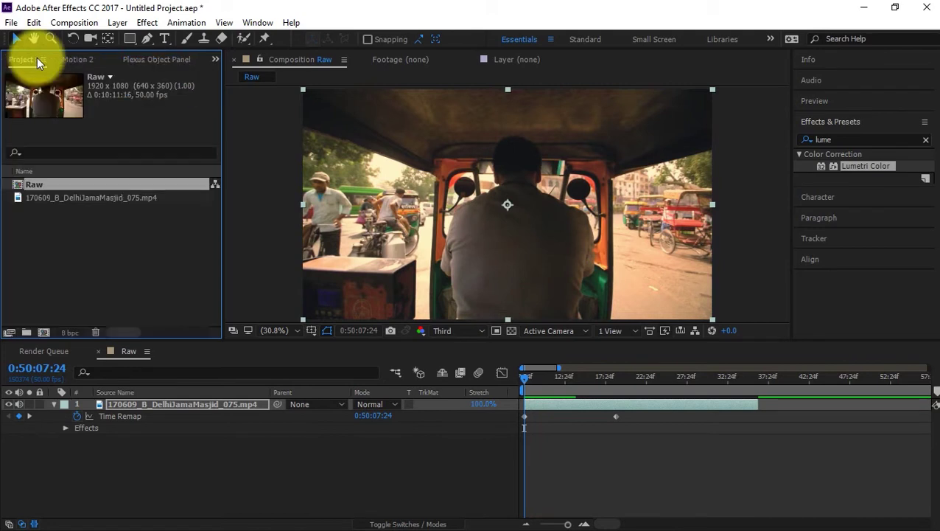
{"action": "left_click", "coordinate": [41, 197]}
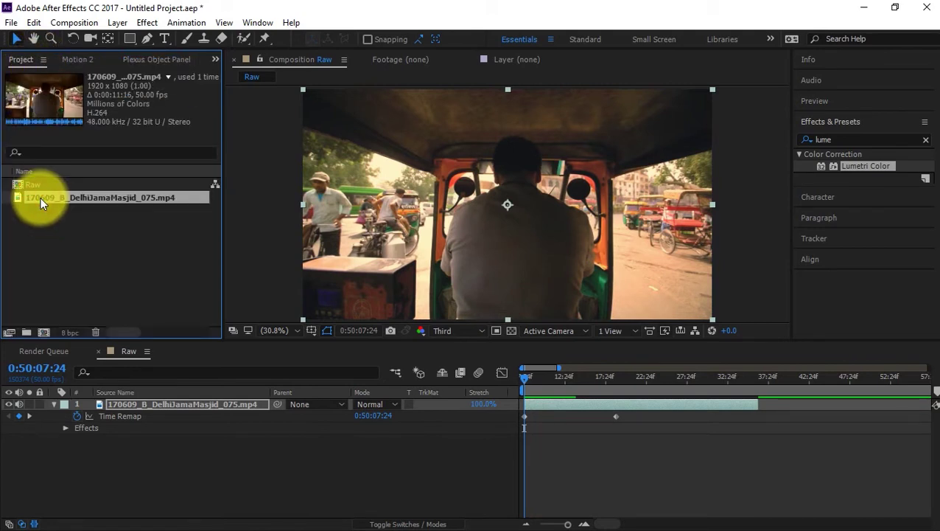
{"action": "key", "text": "Return"}
{"action": "type", "text": "Main"}
{"action": "key", "text": "Return"}
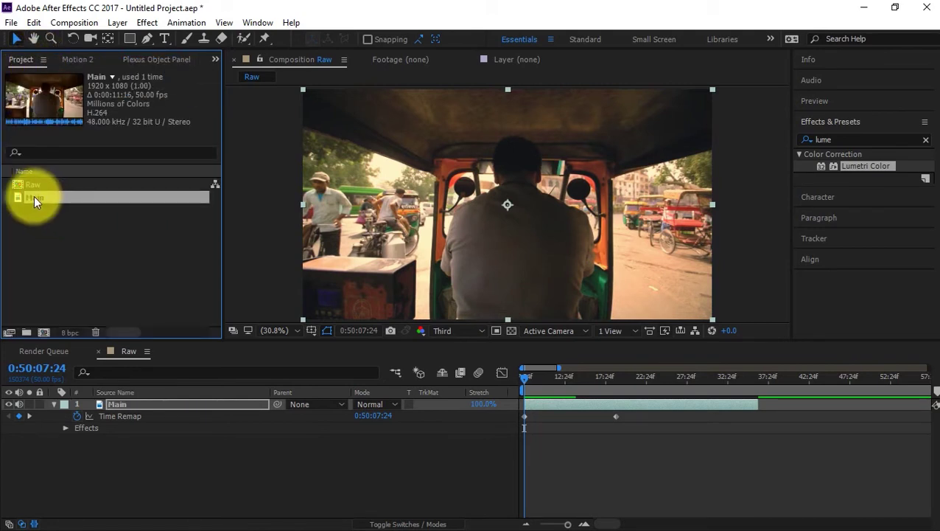
{"action": "left_click_drag", "start_coordinate": [46, 327], "coordinate": [45, 330]}
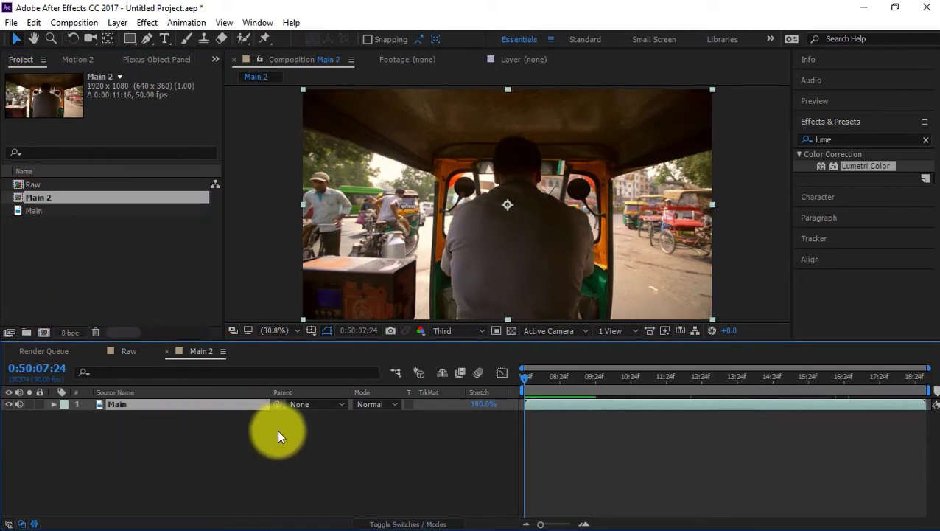
Step: Trim the Main 2 composition to a work area from 0:50:15:23 to 0:50:15:33 and preview it
{"action": "left_click", "coordinate": [698, 375]}
{"action": "left_click_drag", "start_coordinate": [721, 377], "coordinate": [809, 380]}
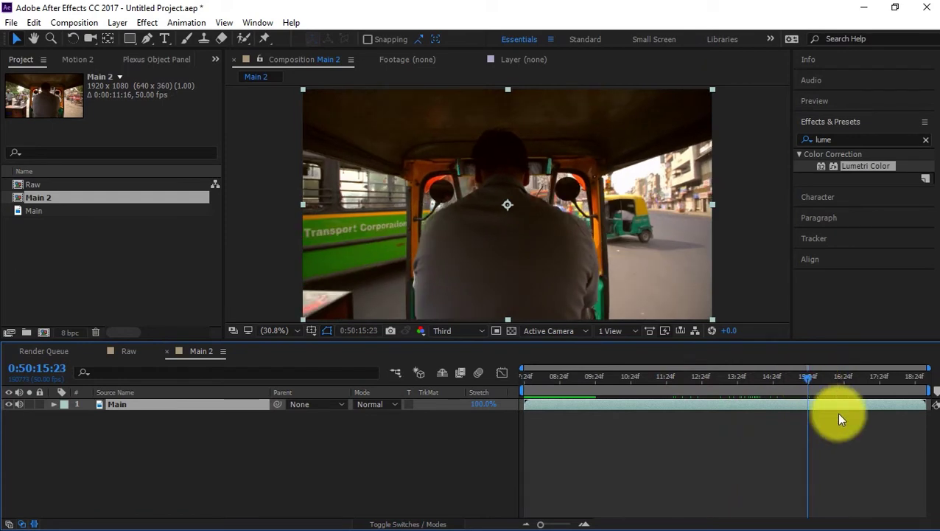
{"action": "key", "text": "b"}
{"action": "key", "text": "space"}
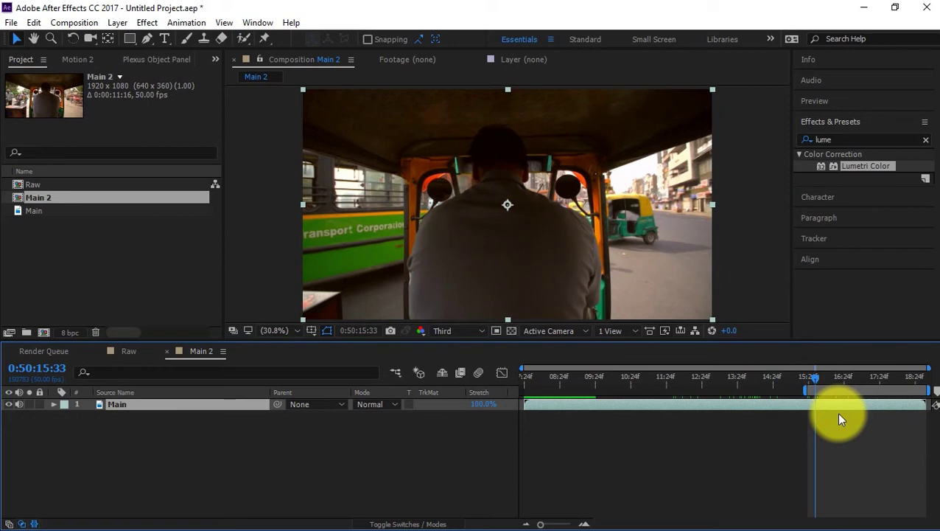
{"action": "key", "text": "n"}
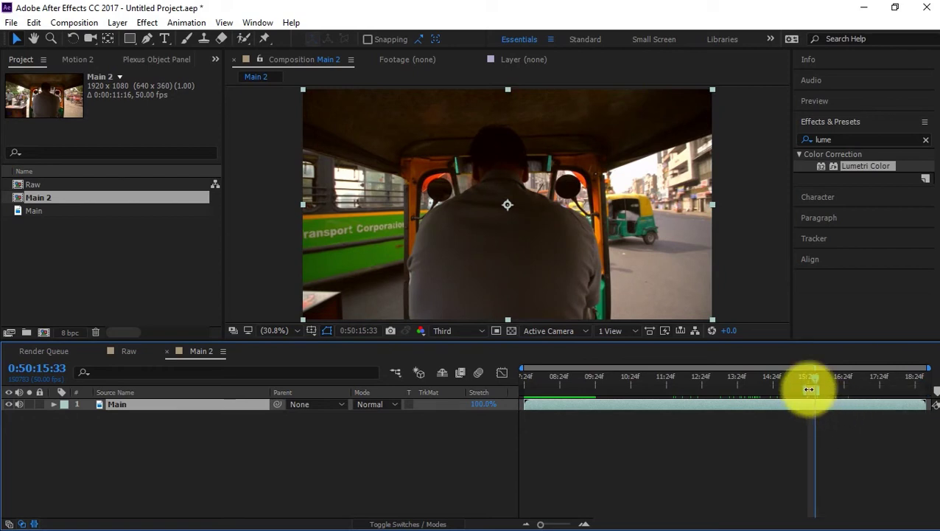
{"action": "left_click_drag", "start_coordinate": [811, 390], "coordinate": [810, 389]}
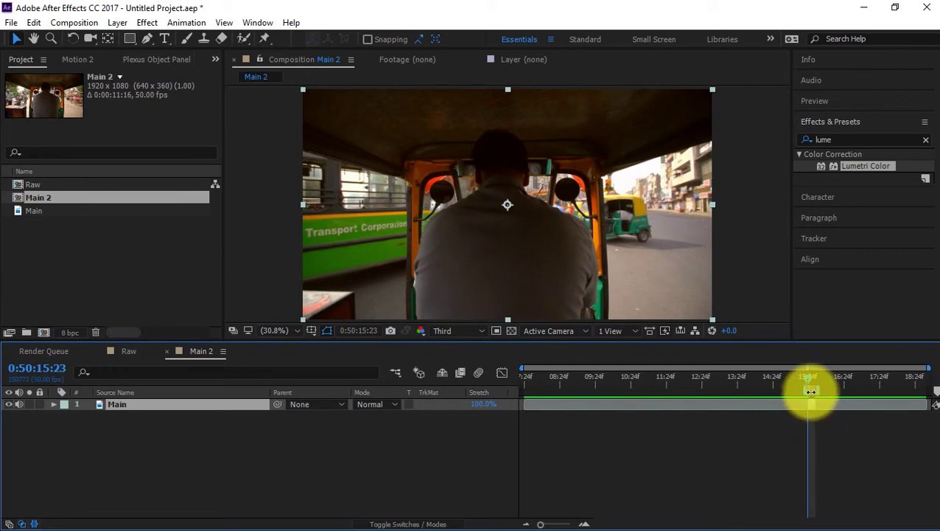
{"action": "right_click", "coordinate": [810, 391]}
{"action": "left_click", "coordinate": [815, 429]}
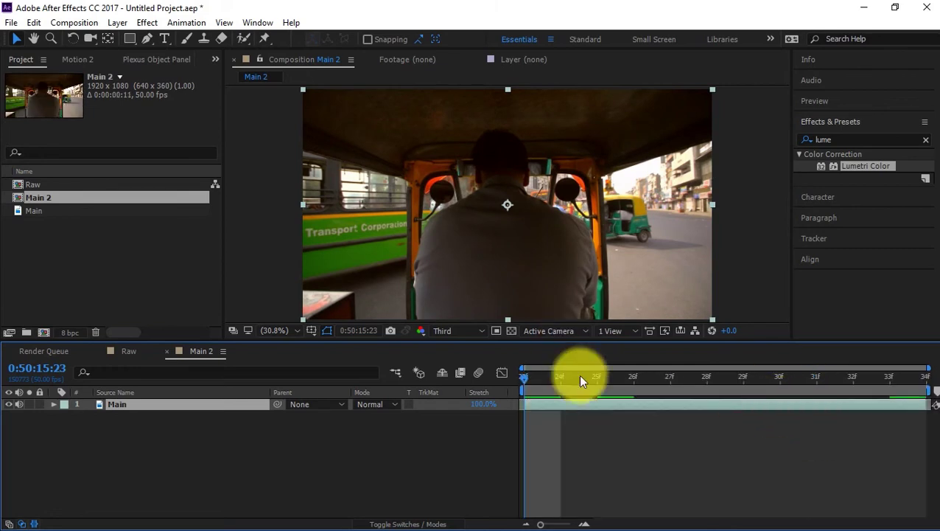
{"action": "key", "text": "space"}
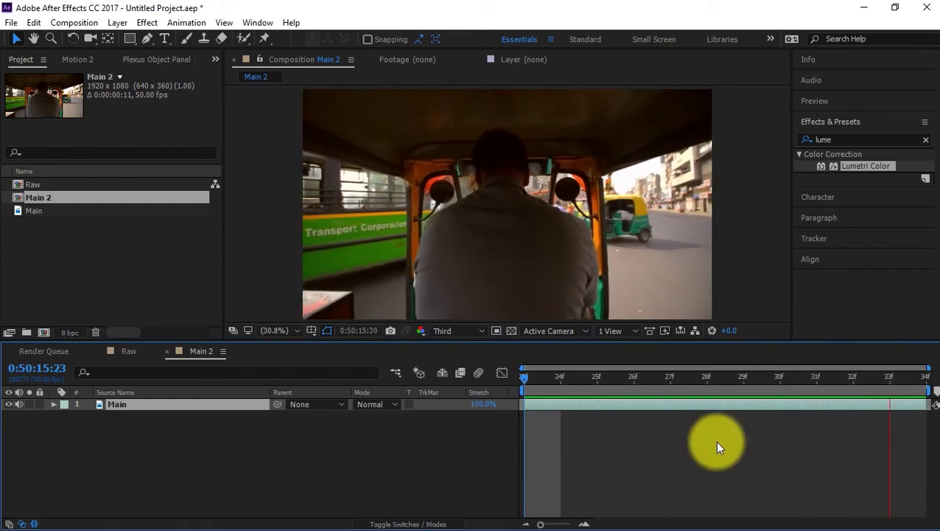
{"action": "key", "text": "space"}
Step: Pre-compose the Main layer as Slo Mo Raw, moving all attributes into the new composition
{"action": "left_click", "coordinate": [286, 447]}
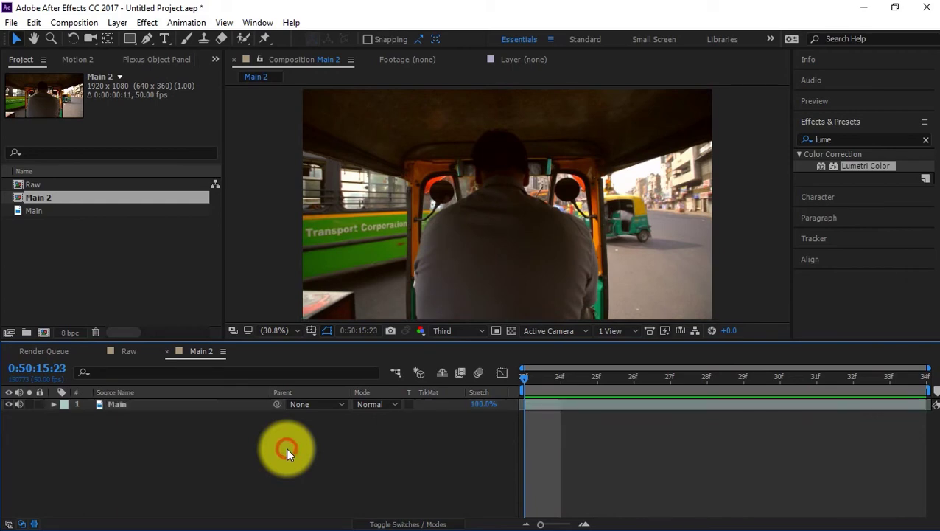
{"action": "right_click", "coordinate": [195, 406]}
{"action": "left_click", "coordinate": [232, 462]}
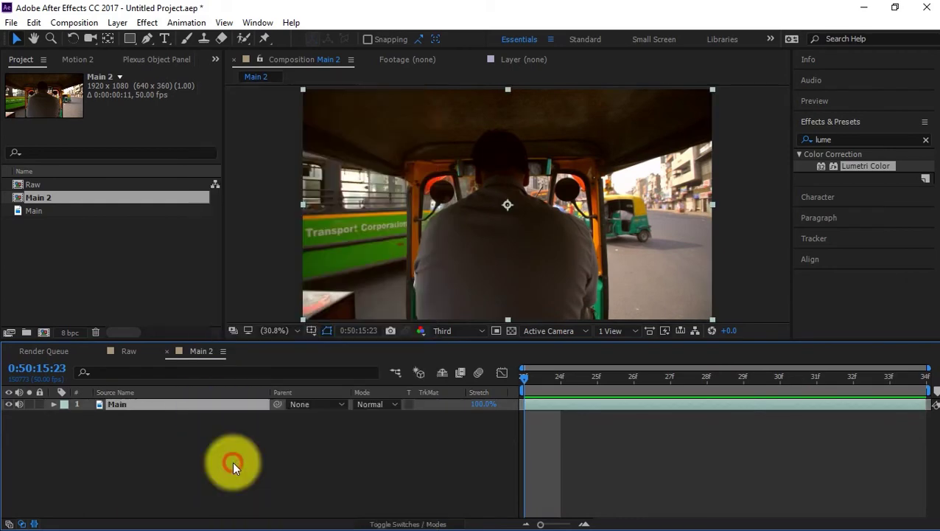
{"action": "left_click", "coordinate": [34, 116]}
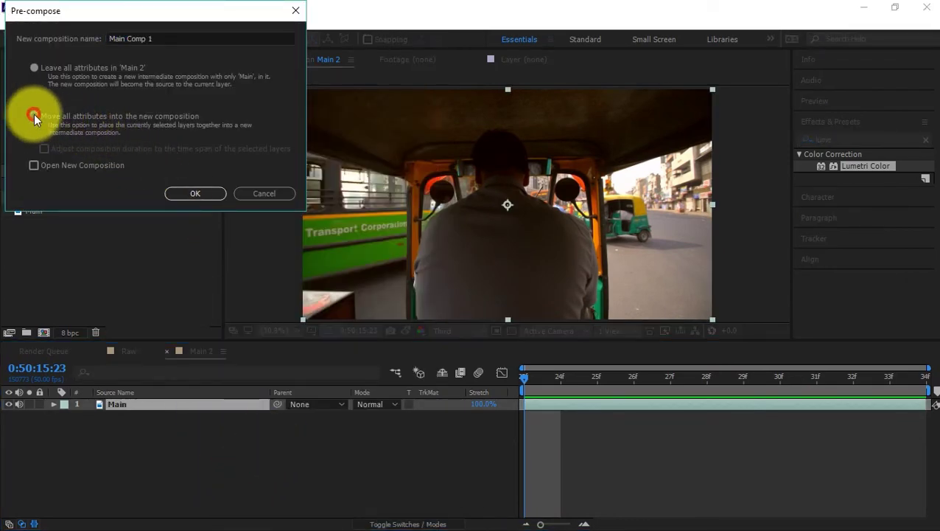
{"action": "left_click", "coordinate": [209, 38]}
{"action": "type", "text": "Slo Mo"}
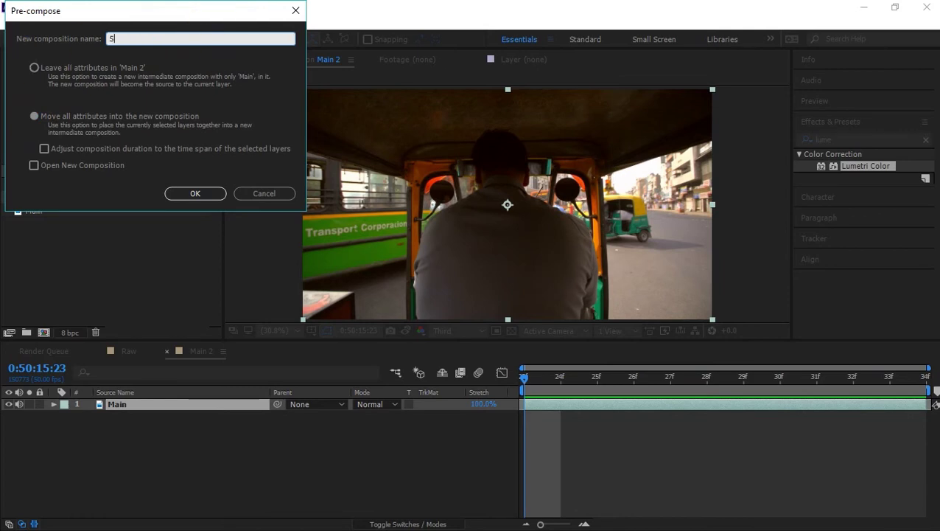
{"action": "type", "text": "aw"}
{"action": "key", "text": "Return"}
Step: Set the Main 2 composition's duration to 0:01:00:11
{"action": "right_click", "coordinate": [105, 444]}
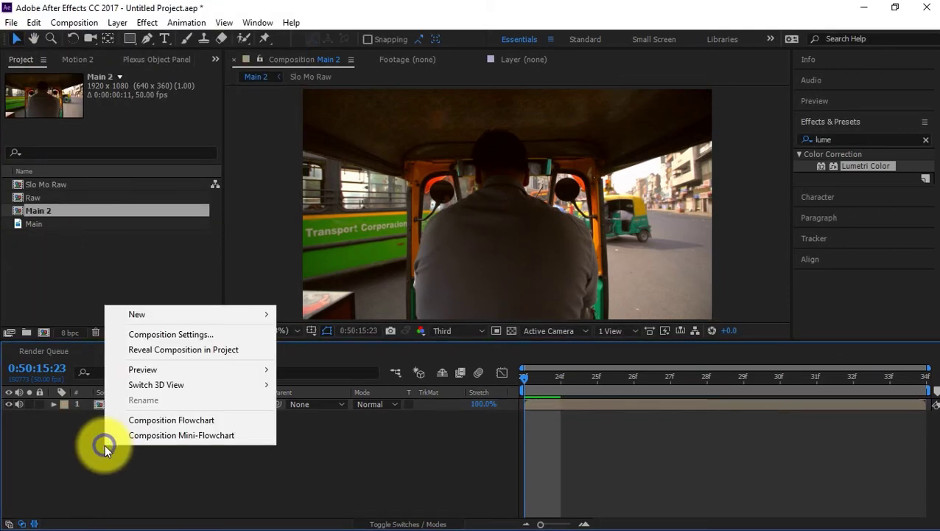
{"action": "left_click", "coordinate": [177, 334]}
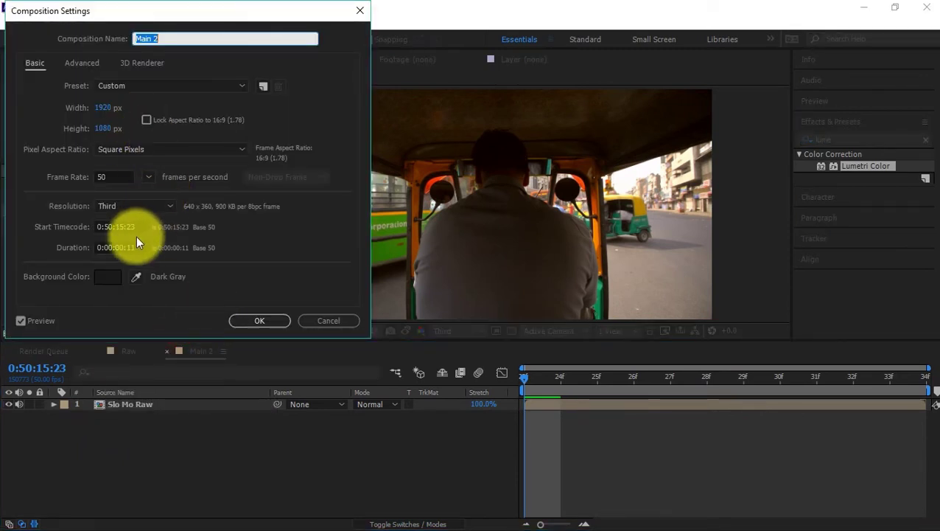
{"action": "left_click", "coordinate": [120, 248]}
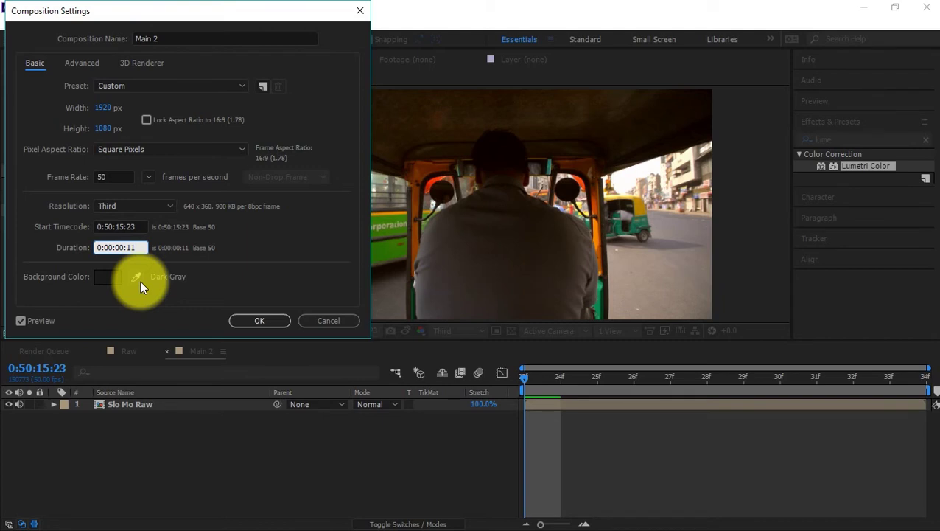
{"action": "key", "text": "BackSpace"}
{"action": "key", "text": "BackSpace"}
{"action": "type", "text": "1"}
{"action": "key", "text": "Return"}
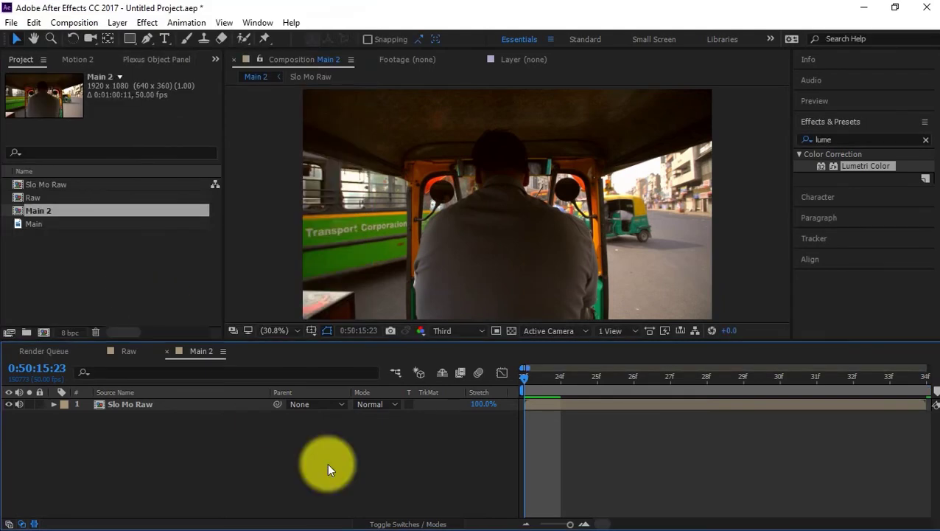
Step: Enable time remapping on the Slo Mo Raw layer and extend its end to about 0:50:17:33
{"action": "key", "text": "minus"}
{"action": "key", "text": "minus"}
{"action": "key", "text": "minus"}
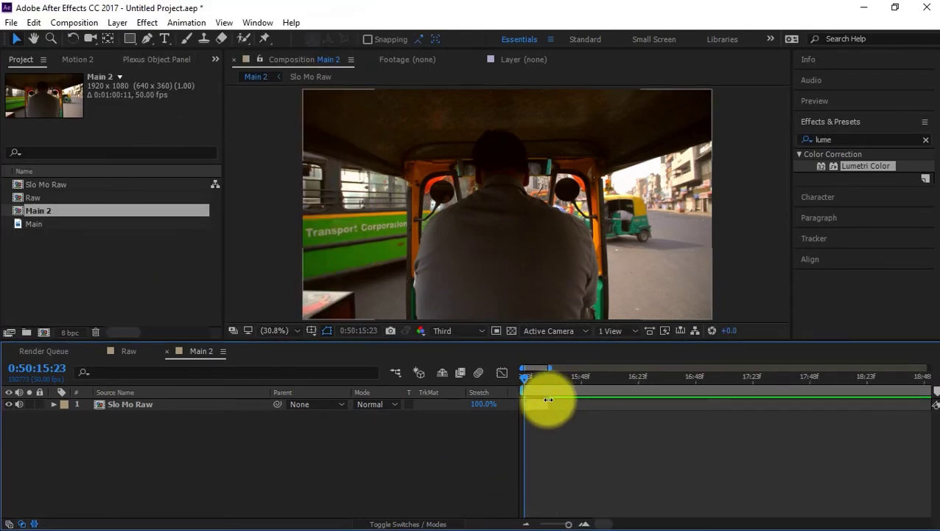
{"action": "left_click", "coordinate": [545, 401]}
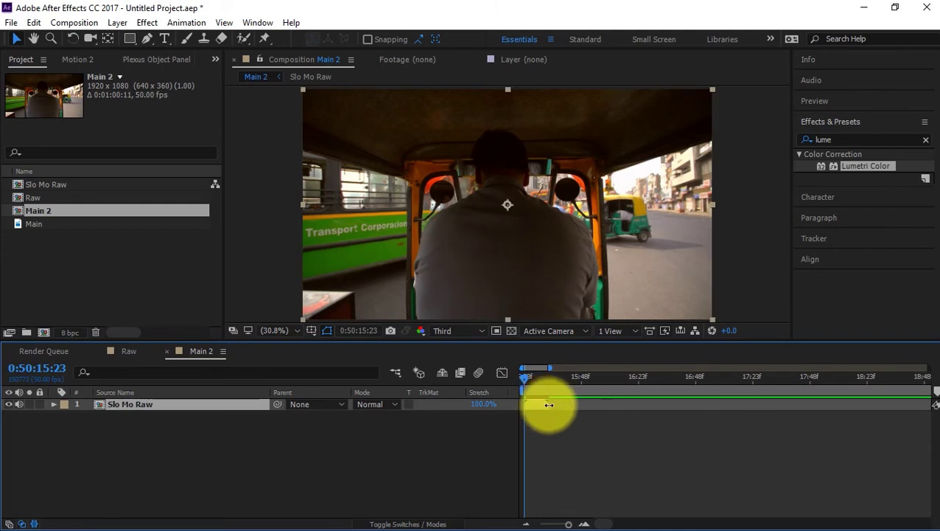
{"action": "right_click", "coordinate": [544, 404]}
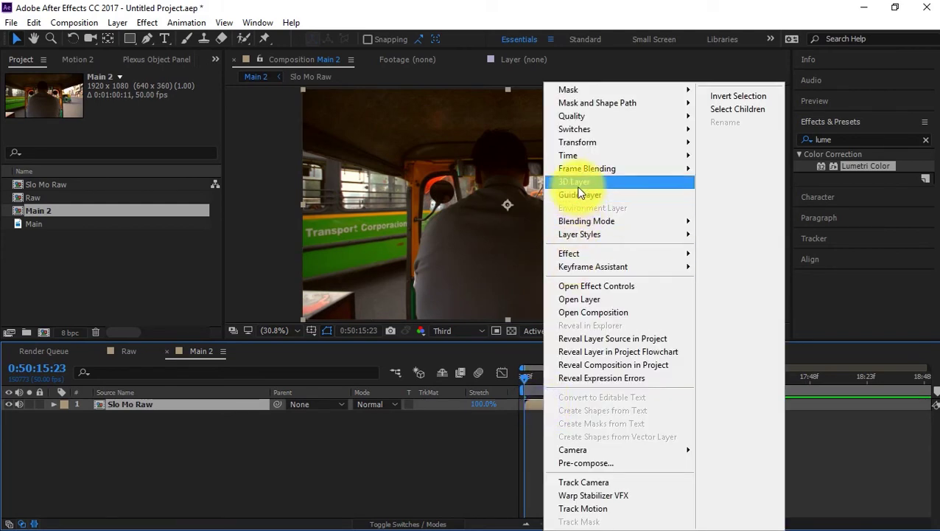
{"action": "mouse_move", "coordinate": [570, 156]}
{"action": "left_click", "coordinate": [452, 155]}
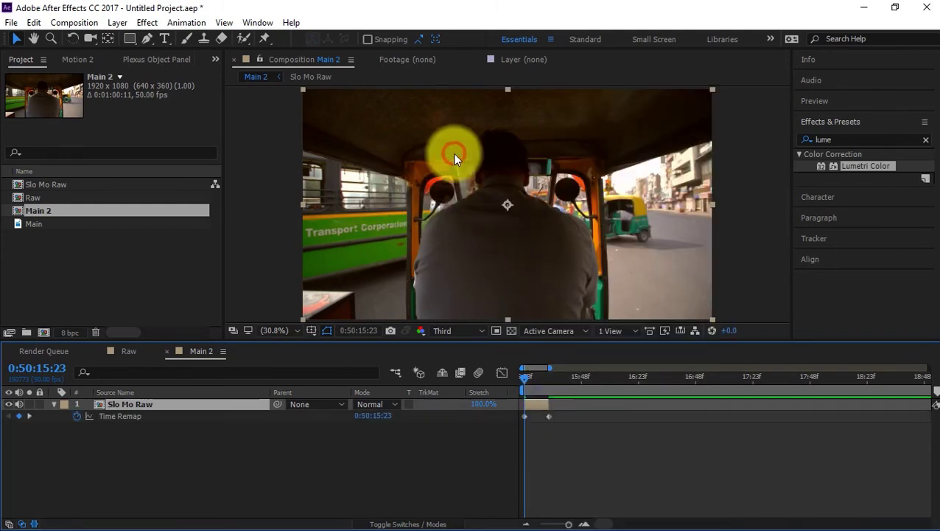
{"action": "left_click_drag", "start_coordinate": [549, 404], "coordinate": [777, 405]}
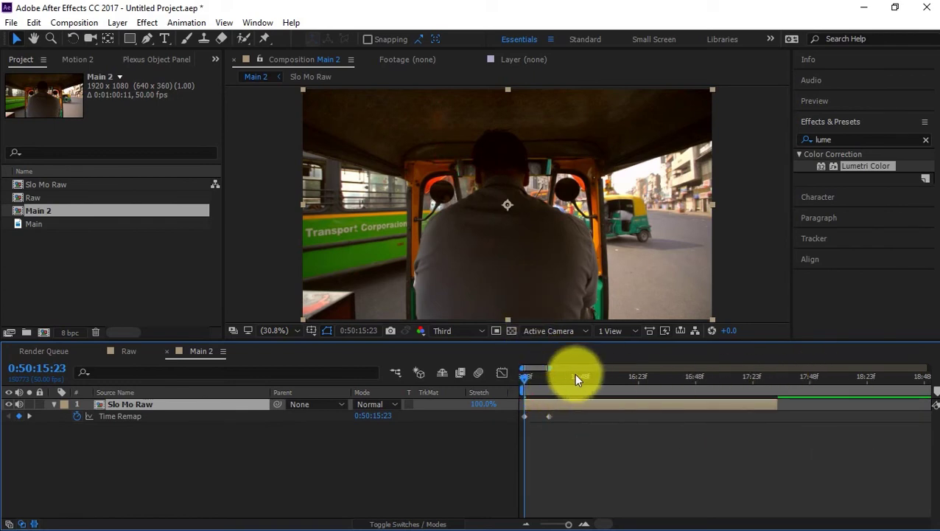
Step: Move the current time to 0:50:15:30 and apply the Twixtor Pro effect to the Slo Mo Raw layer
{"action": "left_click_drag", "start_coordinate": [524, 379], "coordinate": [545, 378]}
{"action": "left_click", "coordinate": [829, 140]}
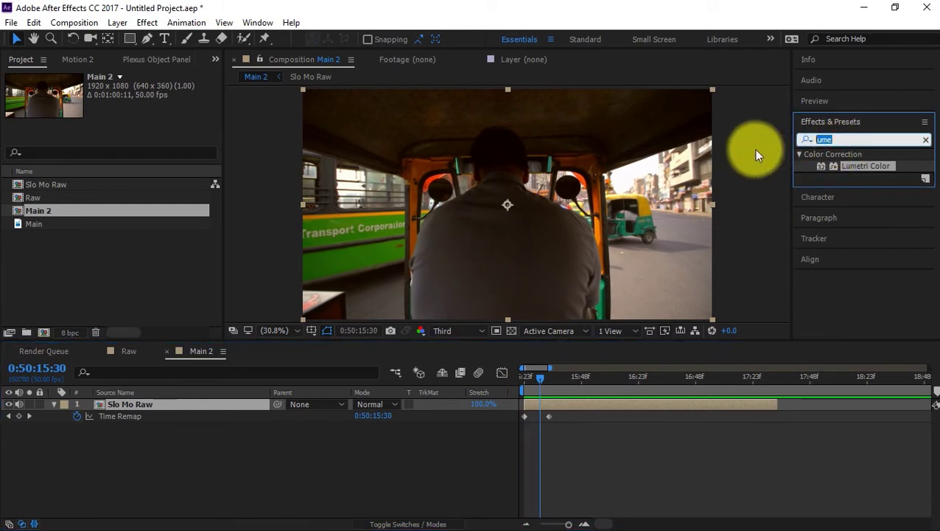
{"action": "type", "text": "twix"}
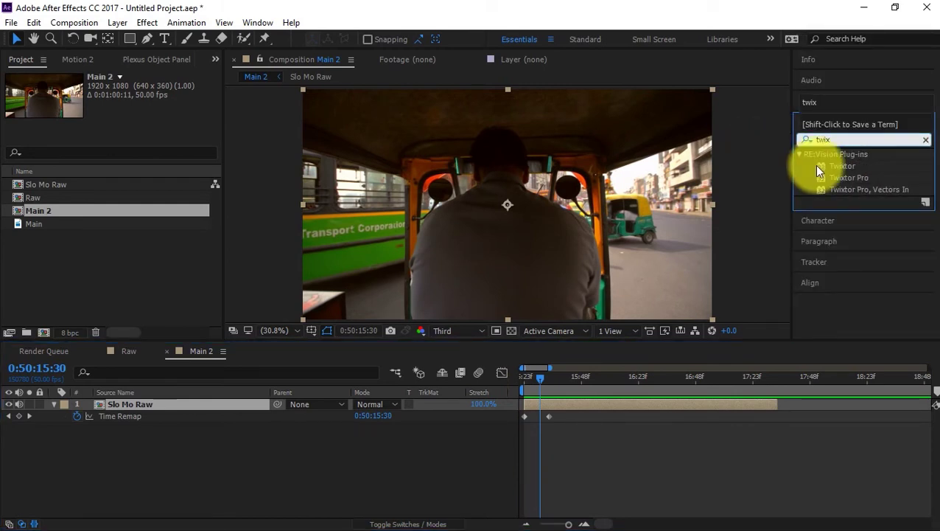
{"action": "double_click", "coordinate": [844, 178]}
Step: Set Twixtor Pro's Speed % to 10 on the Slo Mo Raw layer
{"action": "left_click", "coordinate": [130, 199]}
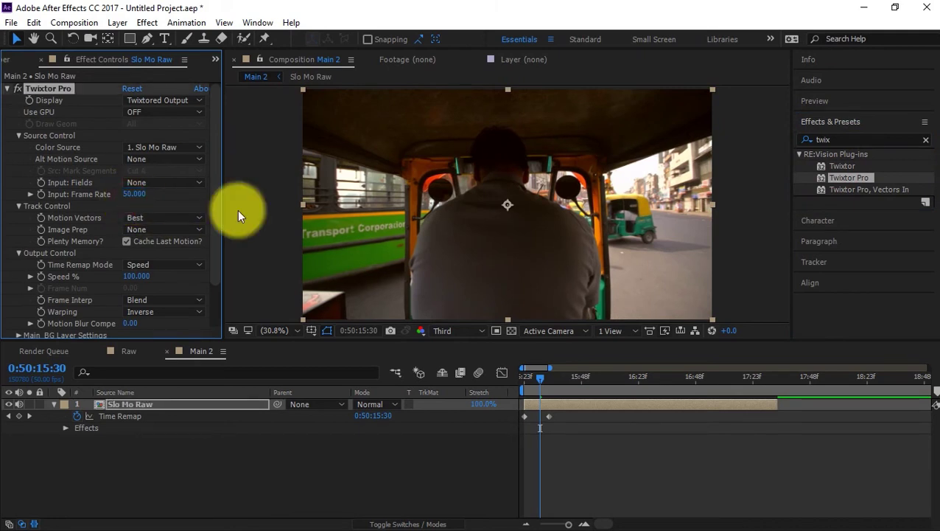
{"action": "left_click", "coordinate": [136, 276]}
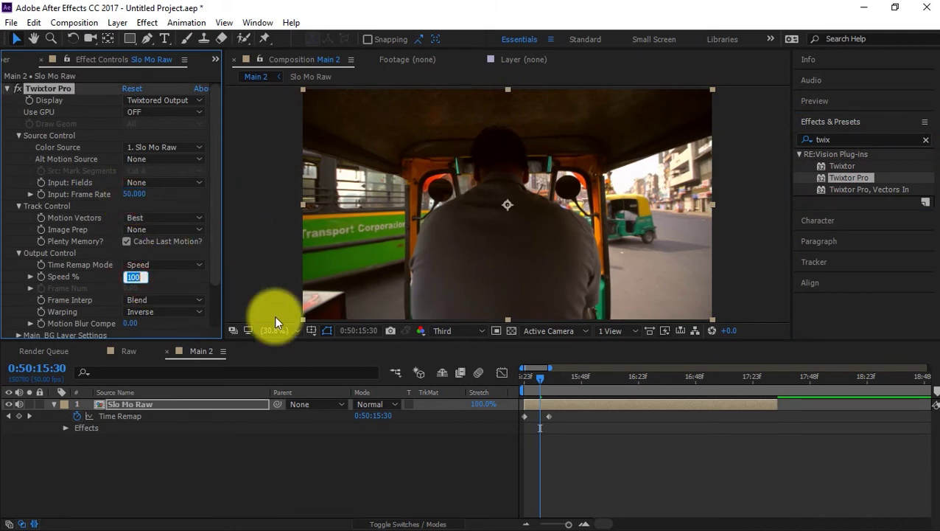
{"action": "type", "text": "10"}
{"action": "key", "text": "Return"}
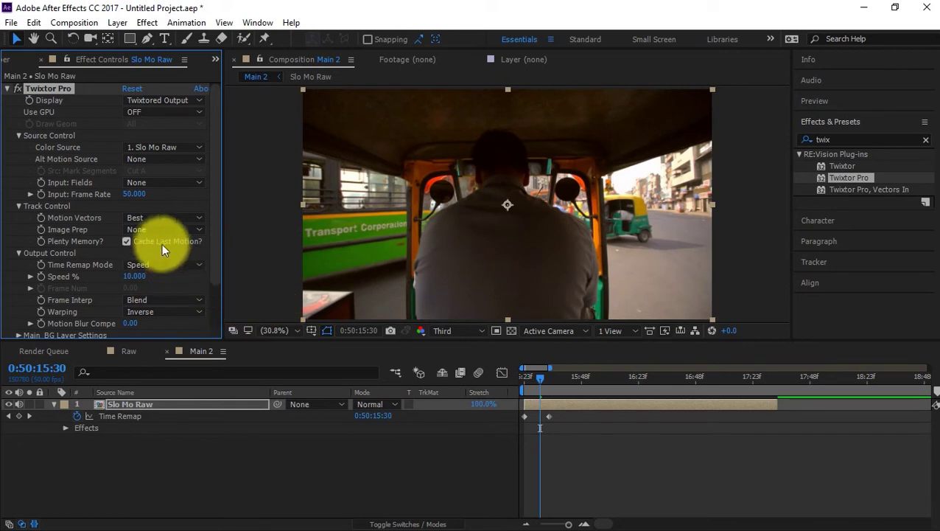
Step: Set Twixtor Pro's Image Prep to Contrast/Edge Enhance, Warping to Inverse w/ Smart Blend and Frame Interp to Motion Weighted Blend
{"action": "left_click", "coordinate": [144, 229]}
{"action": "left_click", "coordinate": [162, 256]}
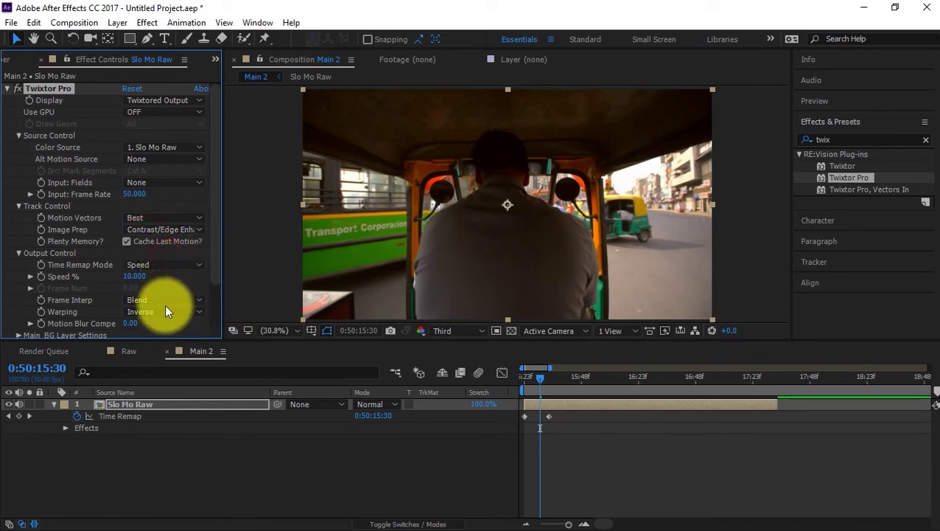
{"action": "left_click", "coordinate": [166, 310]}
{"action": "left_click", "coordinate": [178, 336]}
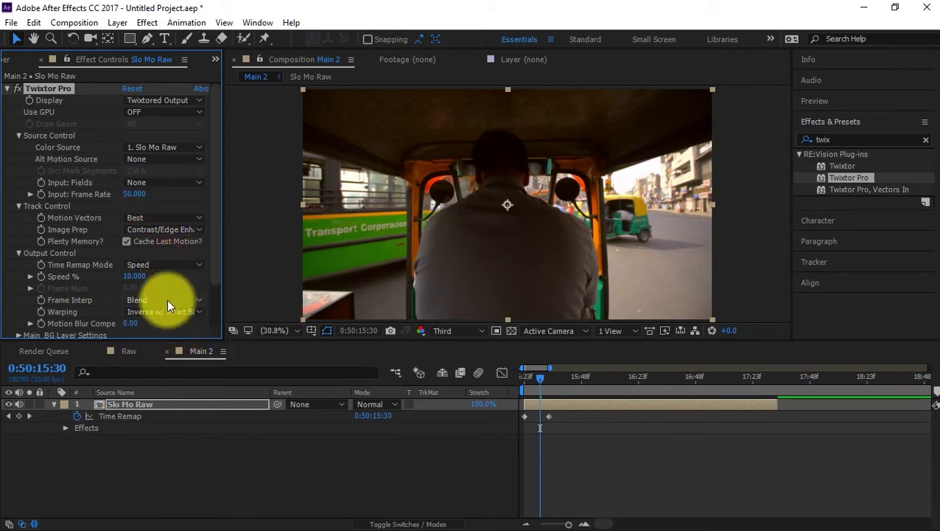
{"action": "left_click", "coordinate": [166, 299]}
{"action": "left_click", "coordinate": [176, 343]}
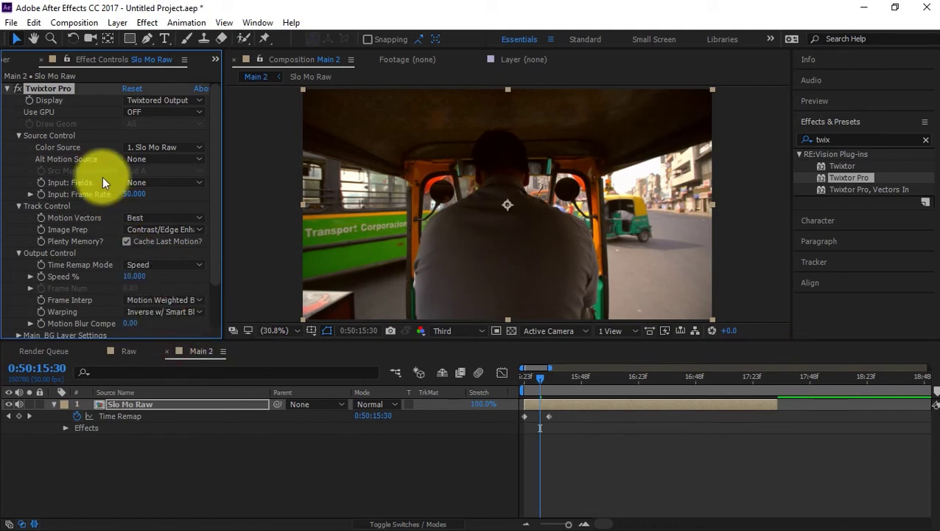
{"action": "left_click", "coordinate": [8, 88]}
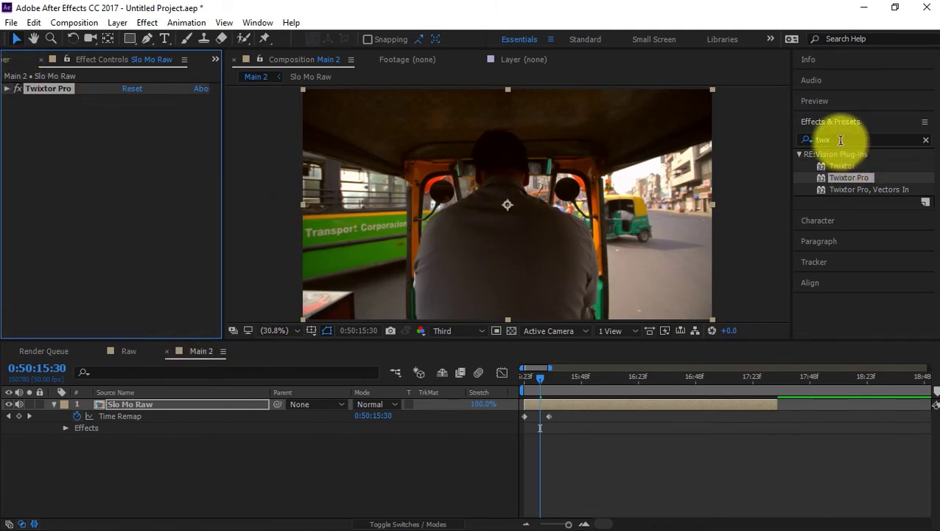
Step: Copy the Lumetri Color effect from the Main layer in the Raw composition onto Slo Mo Raw in Main 2
{"action": "left_click", "coordinate": [140, 355]}
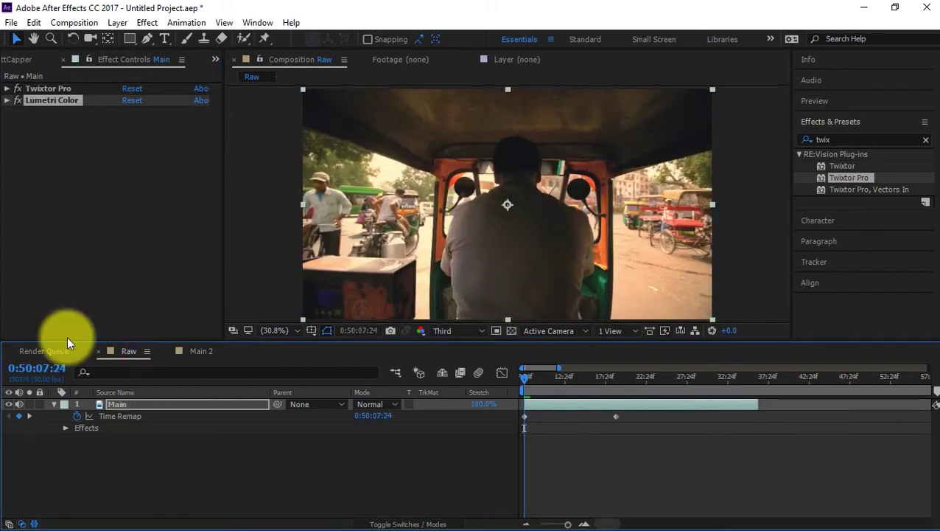
{"action": "left_click", "coordinate": [43, 101]}
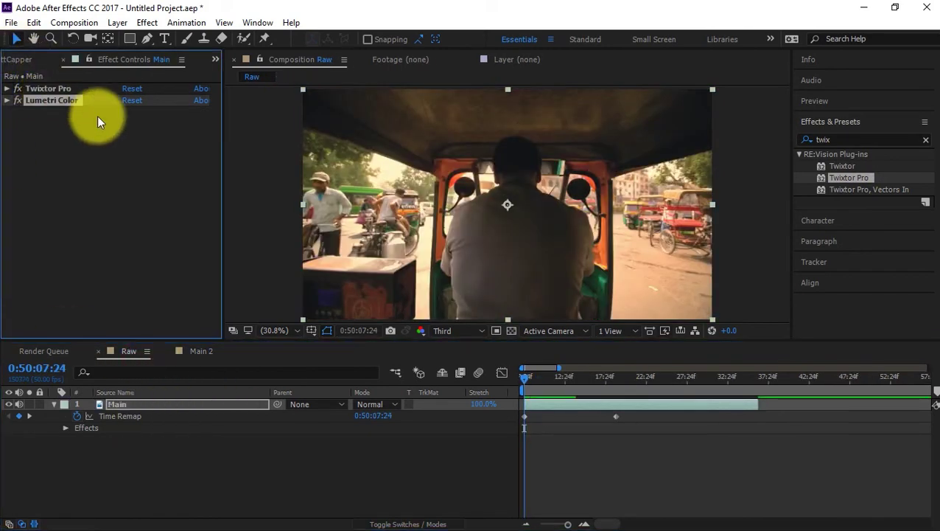
{"action": "left_click", "coordinate": [196, 351]}
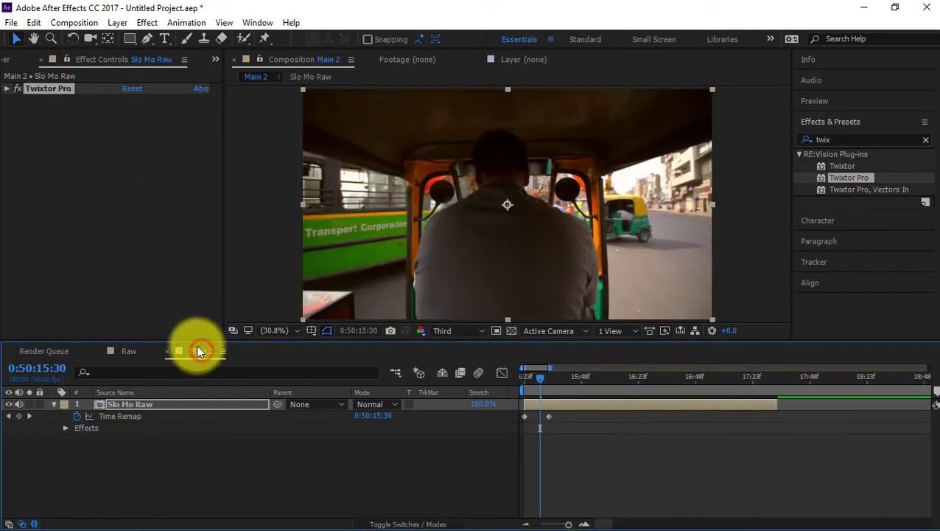
{"action": "left_click", "coordinate": [154, 407]}
{"action": "key", "text": "ctrl+v"}
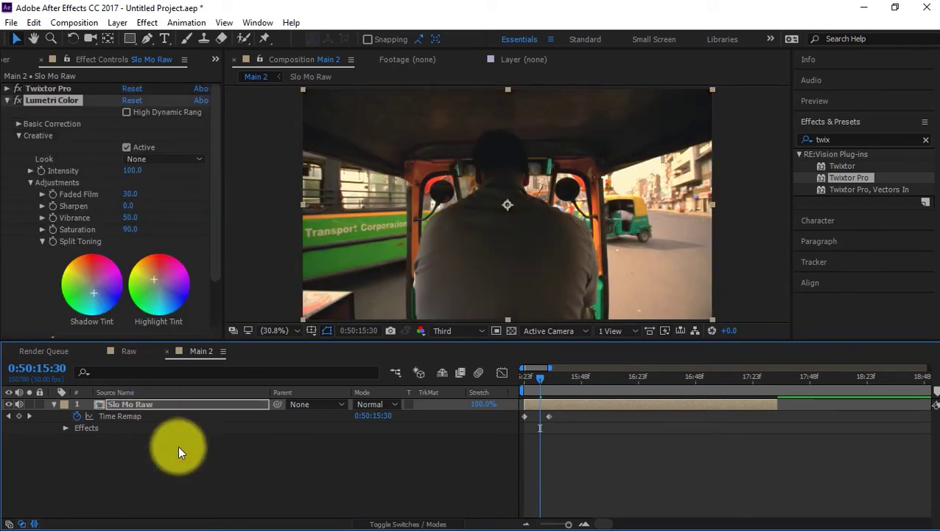
Step: Preview the slowed and color-graded Slo Mo Raw clip in the Main 2 composition
{"action": "left_click", "coordinate": [94, 458]}
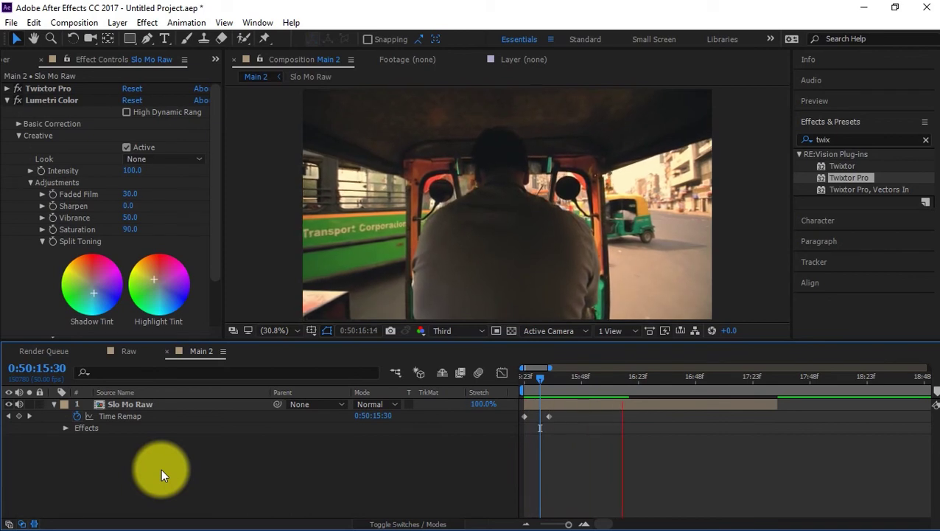
{"action": "key", "text": "space"}
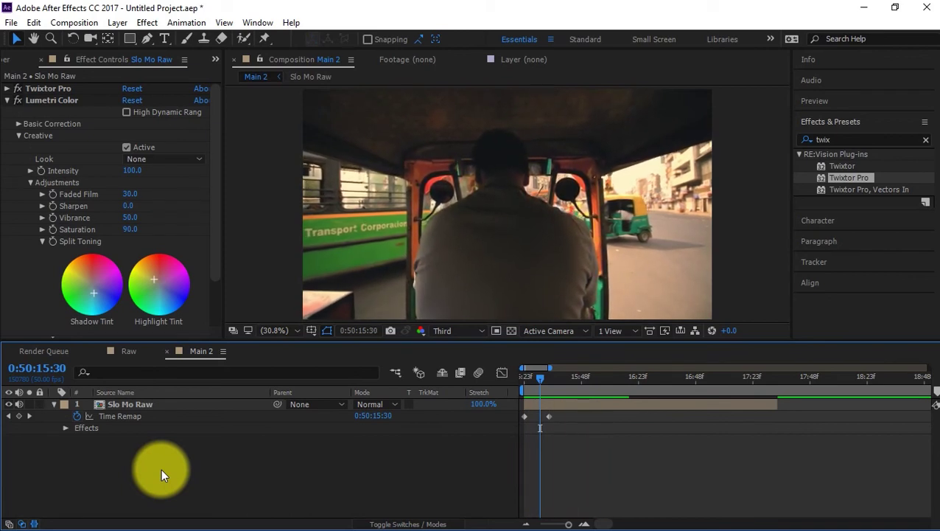
{"action": "key", "text": "space"}
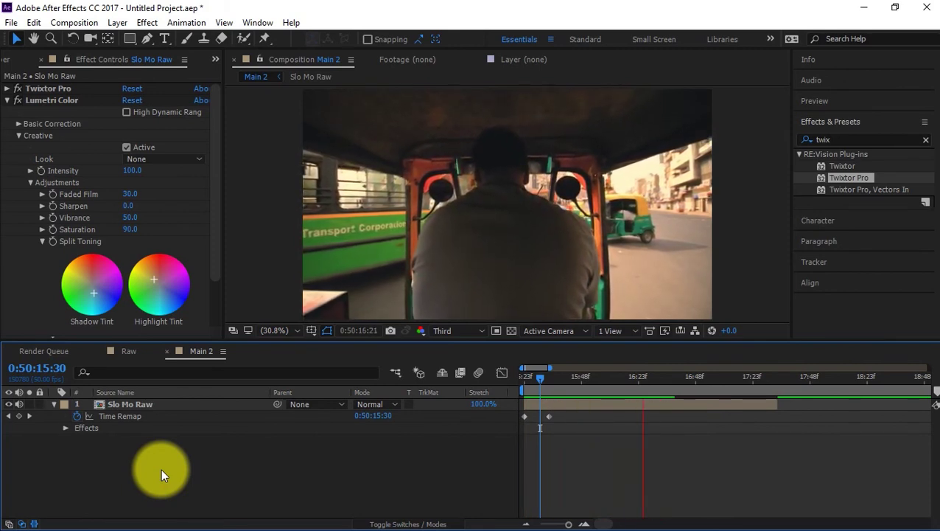
{"action": "key", "text": "space"}
Step: Add a text layer reading "welcome" to Main 2 and make its fill white
{"action": "key", "text": "ctrl+alt+shift+t"}
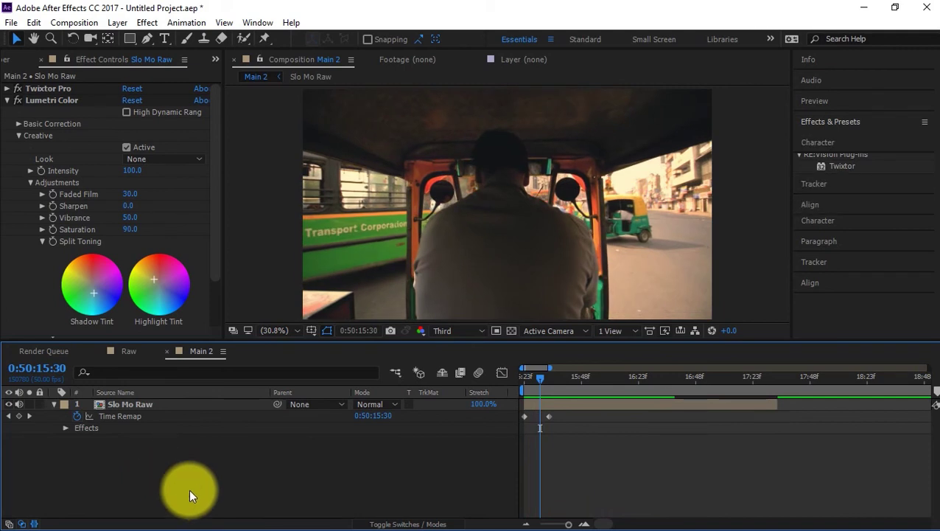
{"action": "type", "text": "welcome"}
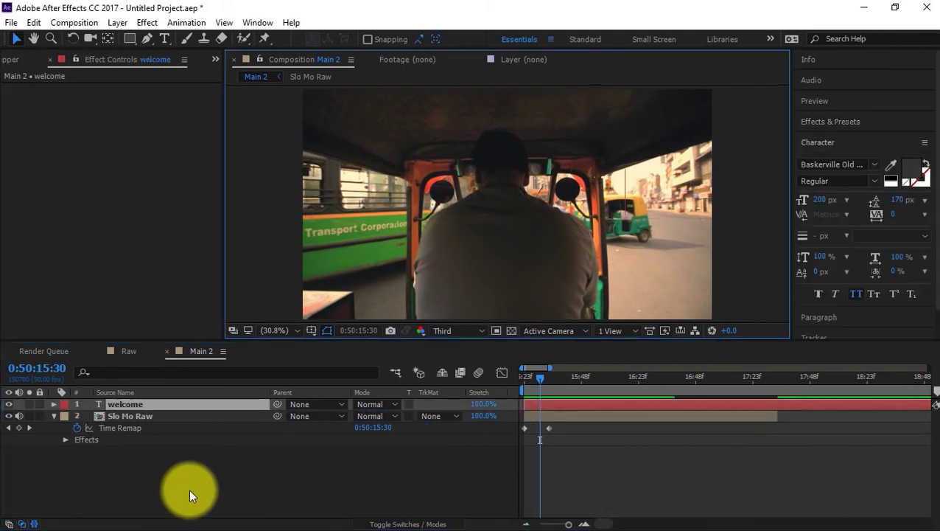
{"action": "key", "text": "ctrl+a"}
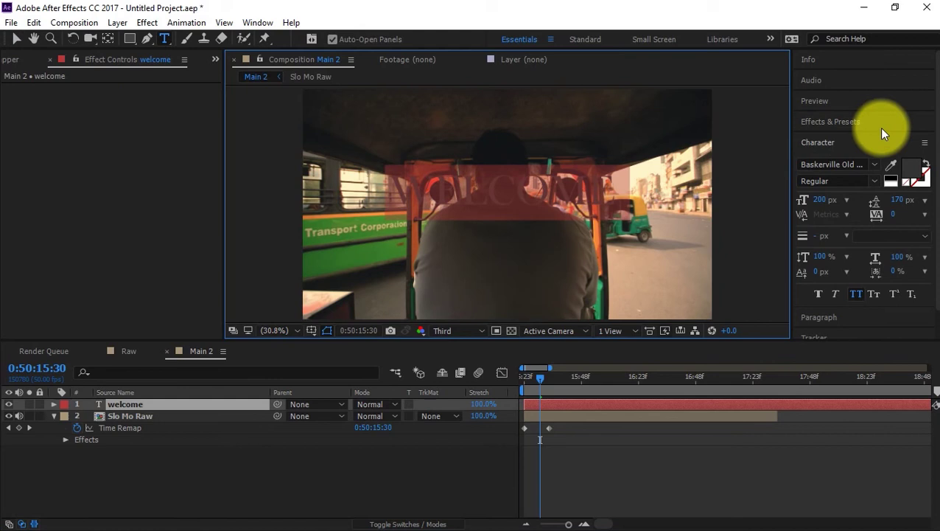
{"action": "left_click", "coordinate": [894, 184]}
{"action": "left_click", "coordinate": [243, 472]}
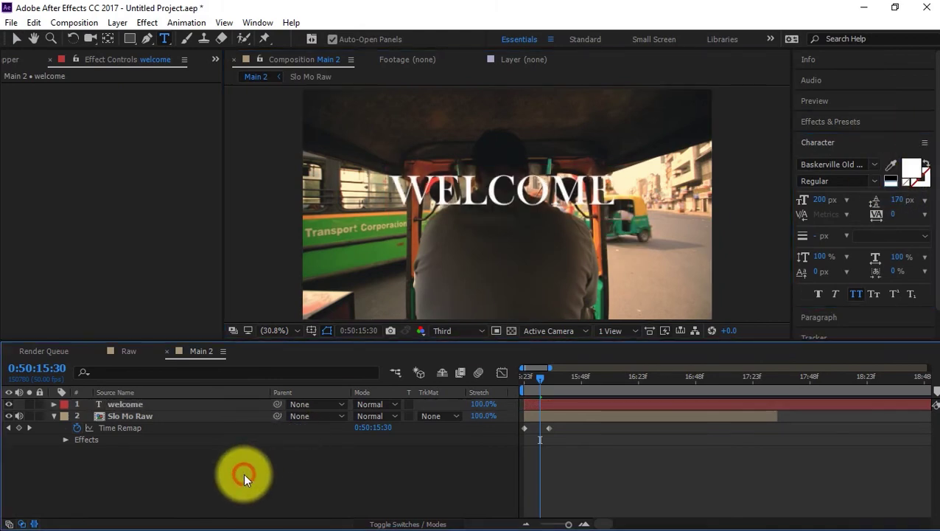
Step: Add a second text layer reading "to india" and set its font size to 100 px
{"action": "key", "text": "ctrl+alt+shift+t"}
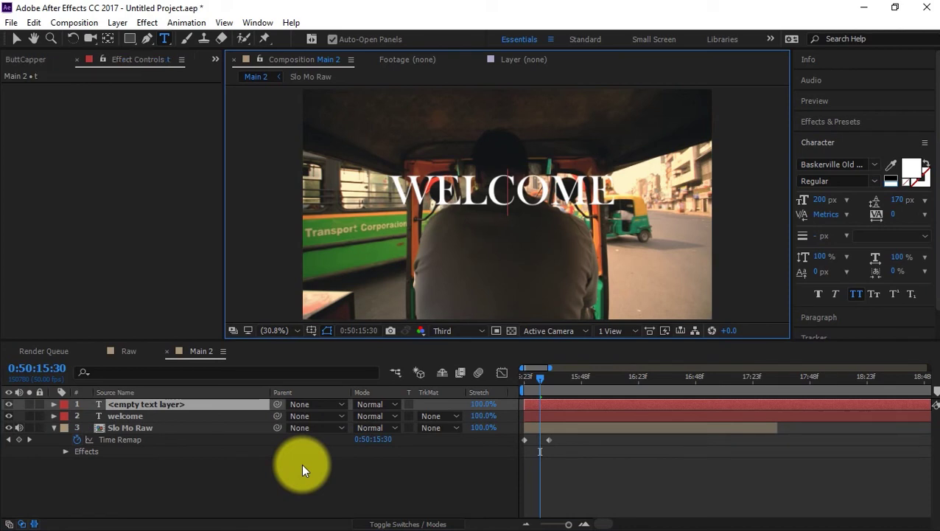
{"action": "type", "text": "to india"}
{"action": "key", "text": "ctrl+a"}
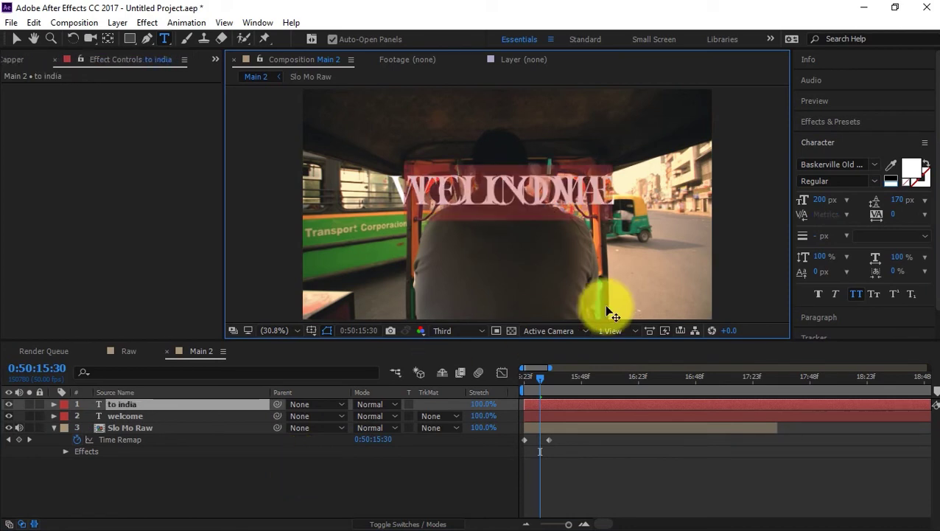
{"action": "left_click", "coordinate": [824, 200]}
{"action": "type", "text": "100"}
{"action": "key", "text": "Return"}
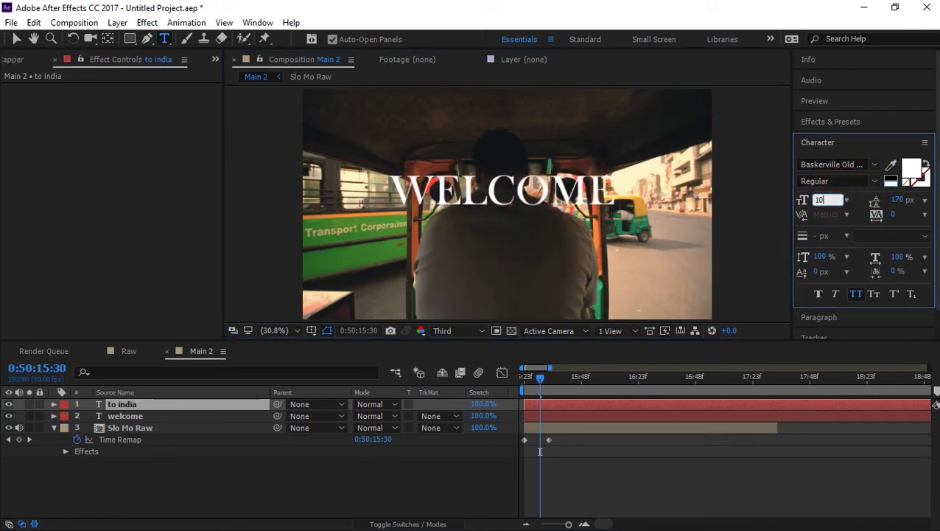
Step: Change the "to india" text's font to TYPOGRAPH PRO in the Light style
{"action": "left_click", "coordinate": [859, 164]}
{"action": "type", "text": "Tahoma"}
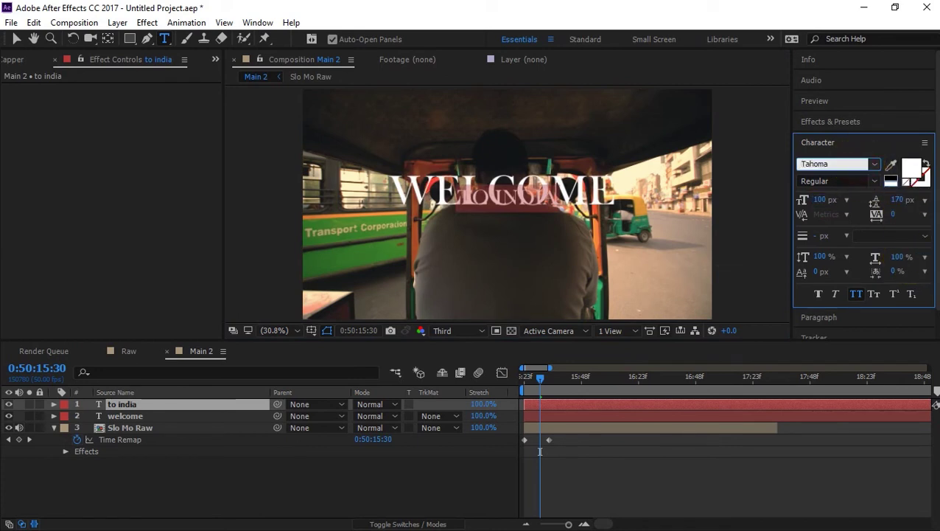
{"action": "type", "text": "TYPOGRAPH PRO"}
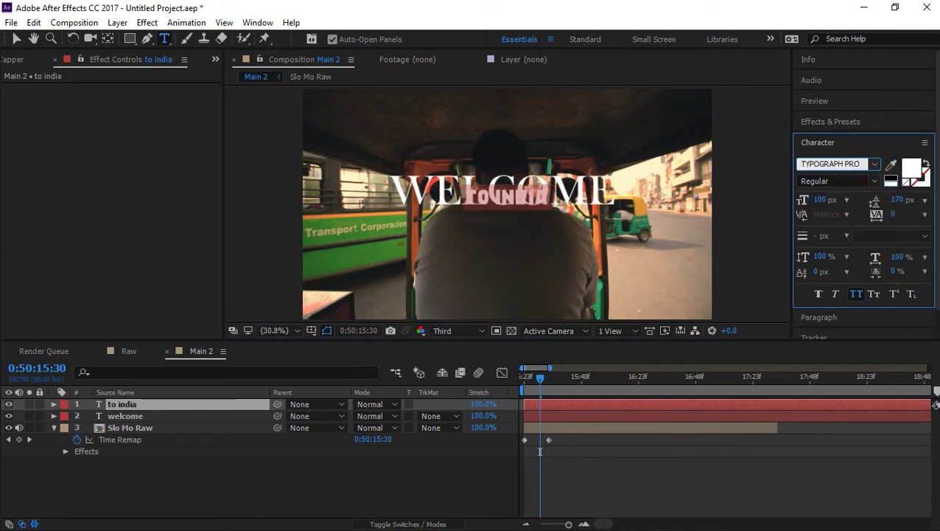
{"action": "left_click", "coordinate": [875, 181]}
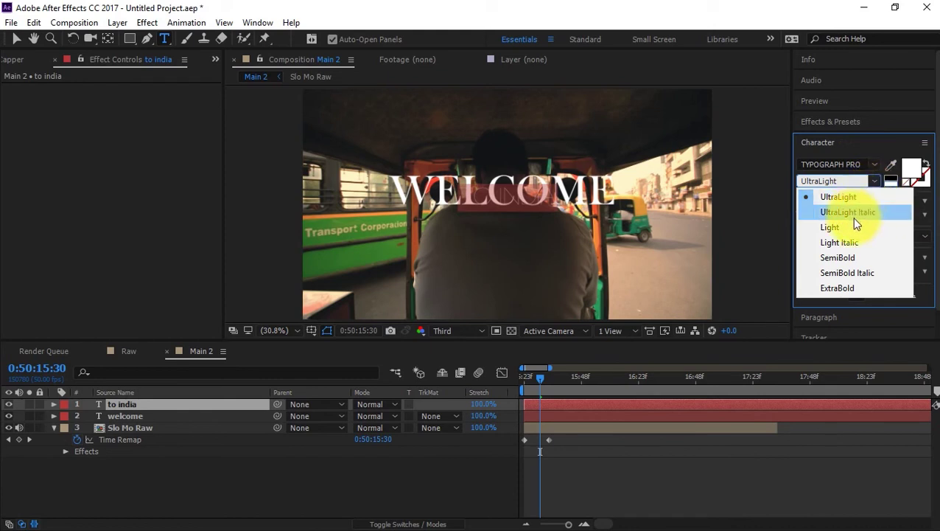
{"action": "left_click", "coordinate": [849, 213]}
{"action": "left_click", "coordinate": [874, 183]}
{"action": "left_click", "coordinate": [853, 225]}
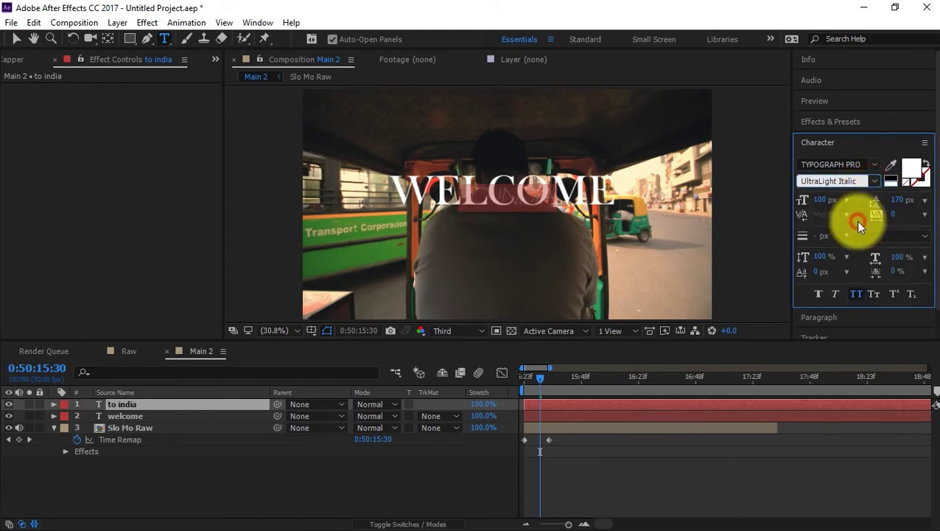
Step: Set the "to india" text's tracking to 500 and size to 50 px, and place it just below WELCOME
{"action": "left_click", "coordinate": [824, 200]}
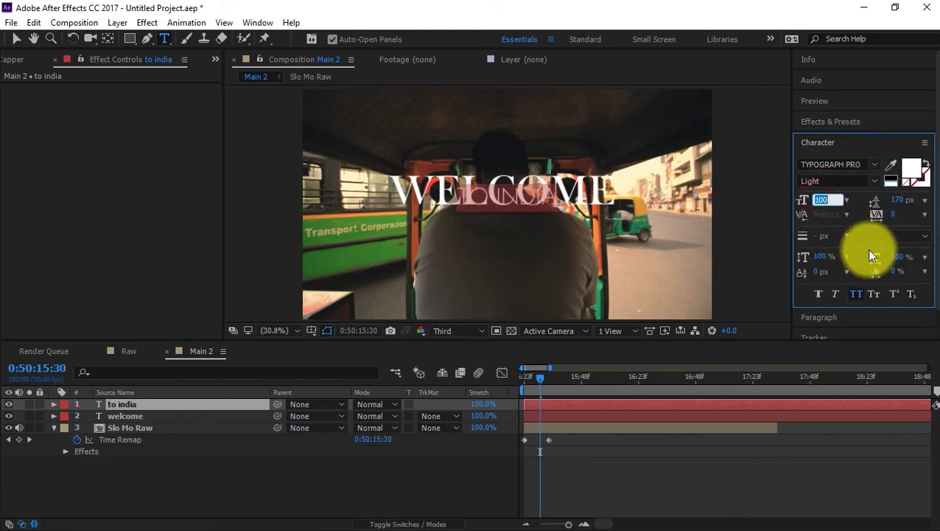
{"action": "left_click", "coordinate": [895, 213]}
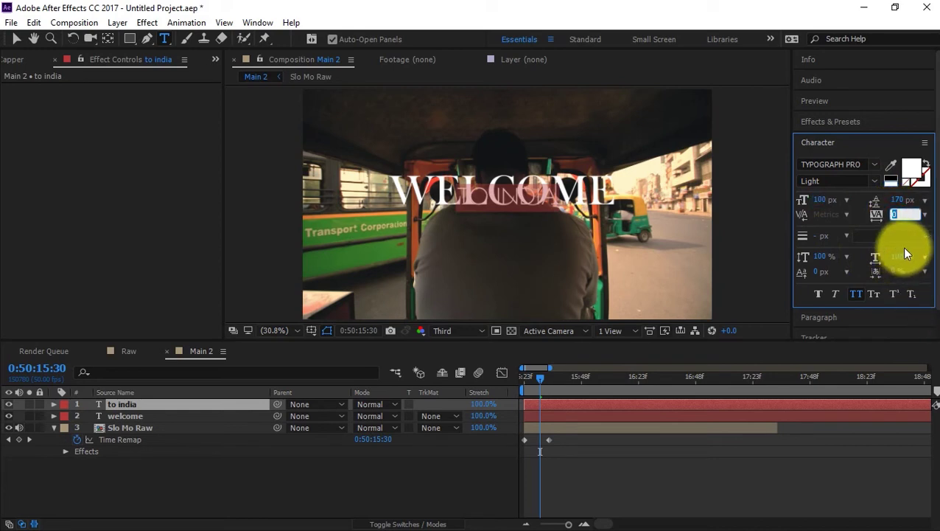
{"action": "type", "text": "500"}
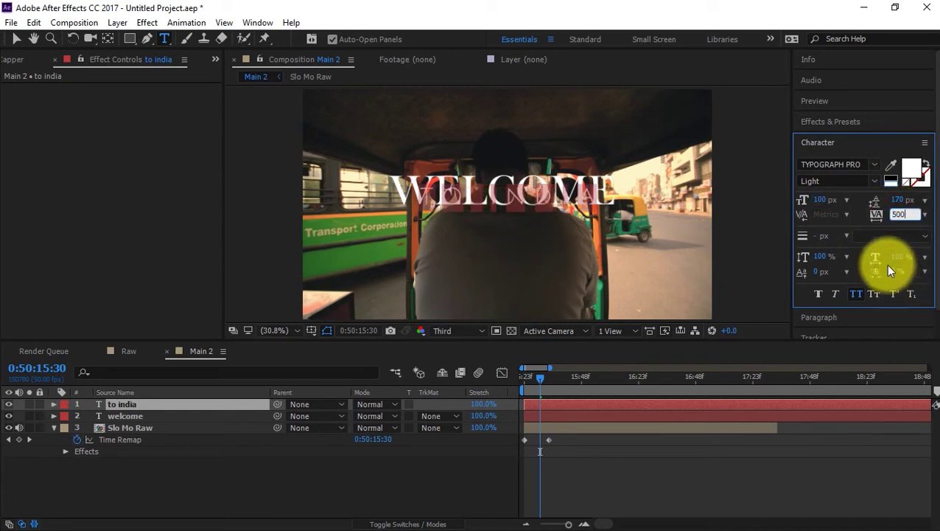
{"action": "left_click", "coordinate": [824, 200]}
{"action": "type", "text": "50"}
{"action": "left_click", "coordinate": [822, 201]}
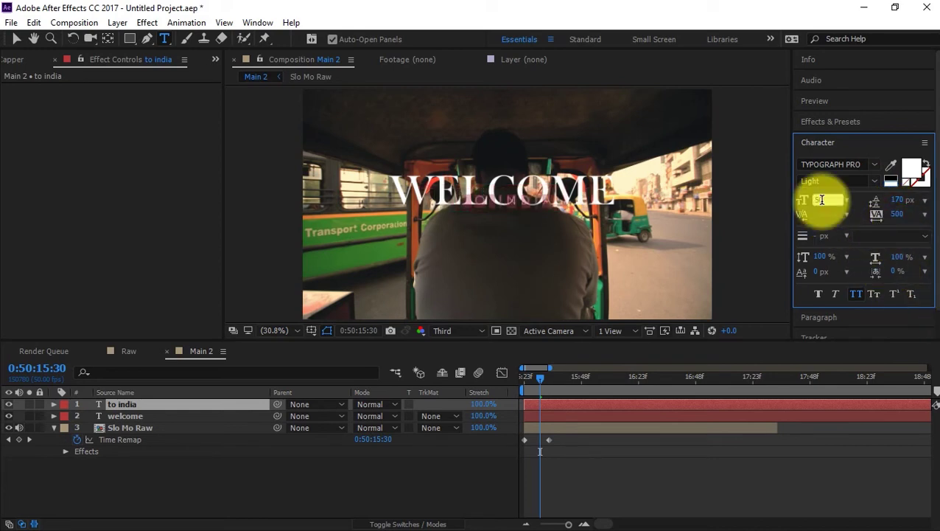
{"action": "left_click", "coordinate": [145, 404]}
{"action": "key", "text": "Return"}
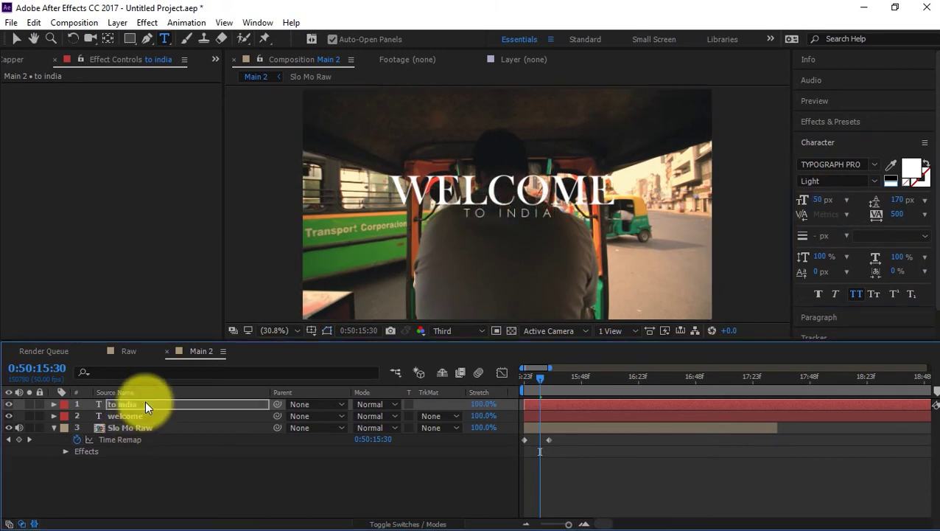
Step: Select the welcome layer and preview the two-line title over the slow-motion clip
{"action": "left_click", "coordinate": [149, 415]}
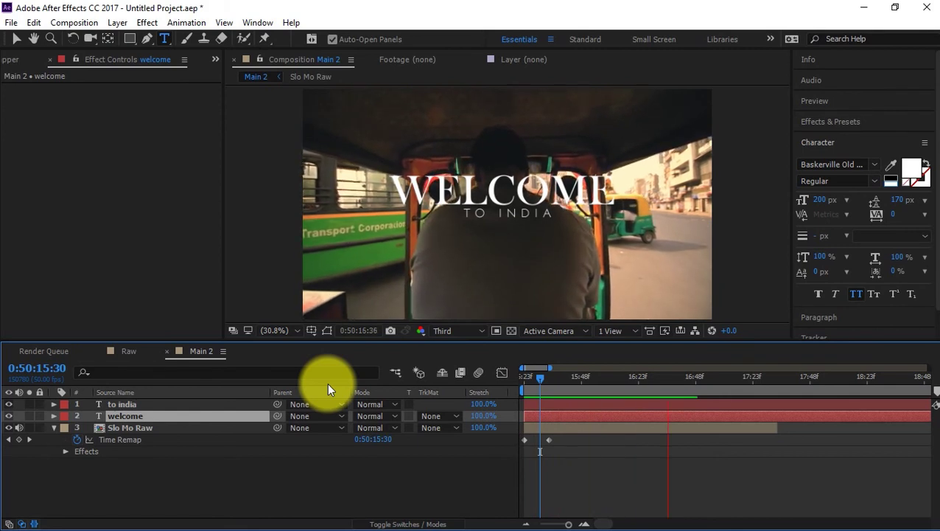
{"action": "key", "text": "space"}
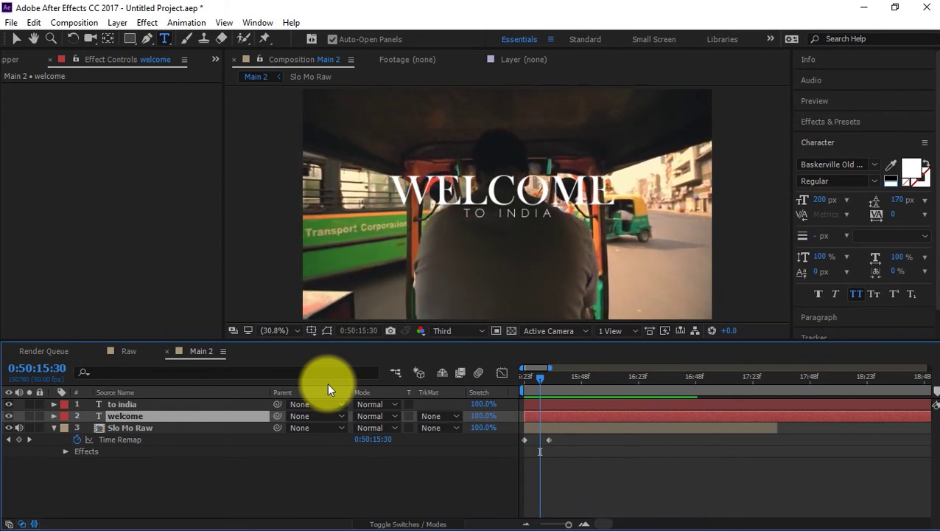